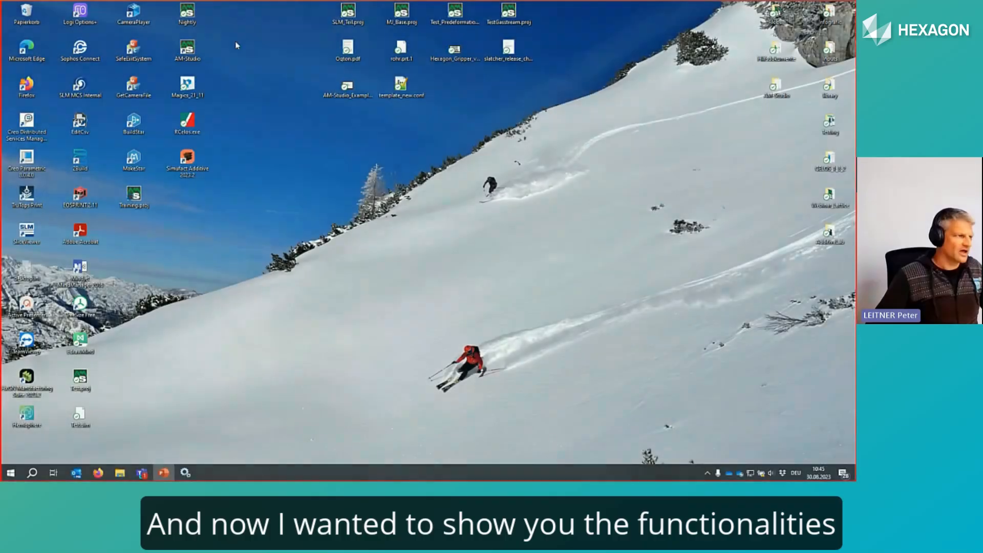
# - Start a new AM-Studio project on the SLM 280 machine and load rohr.stl from the Parts folder onto the platform
pyautogui.doubleClick(187, 49)
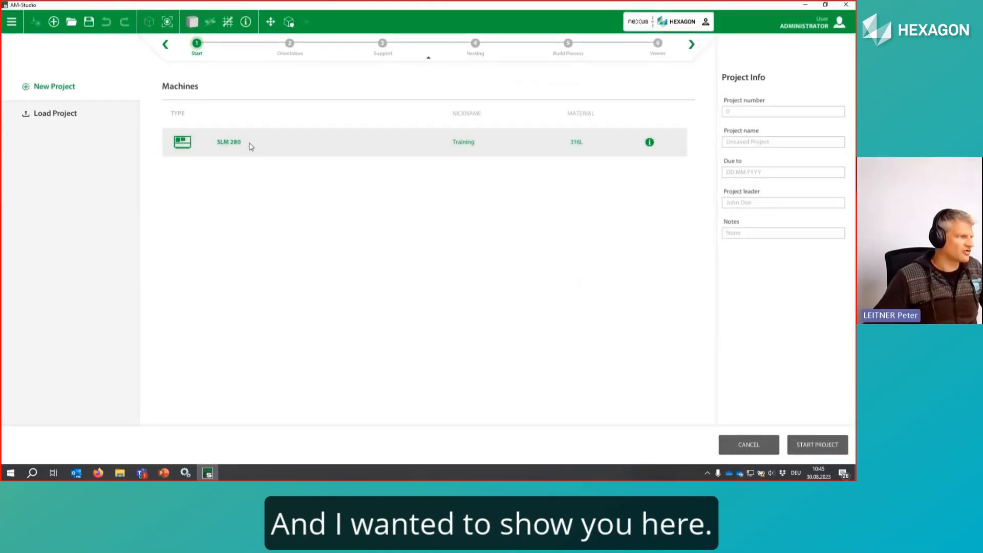
pyautogui.doubleClick(251, 146)
pyautogui.rightClick(388, 275)
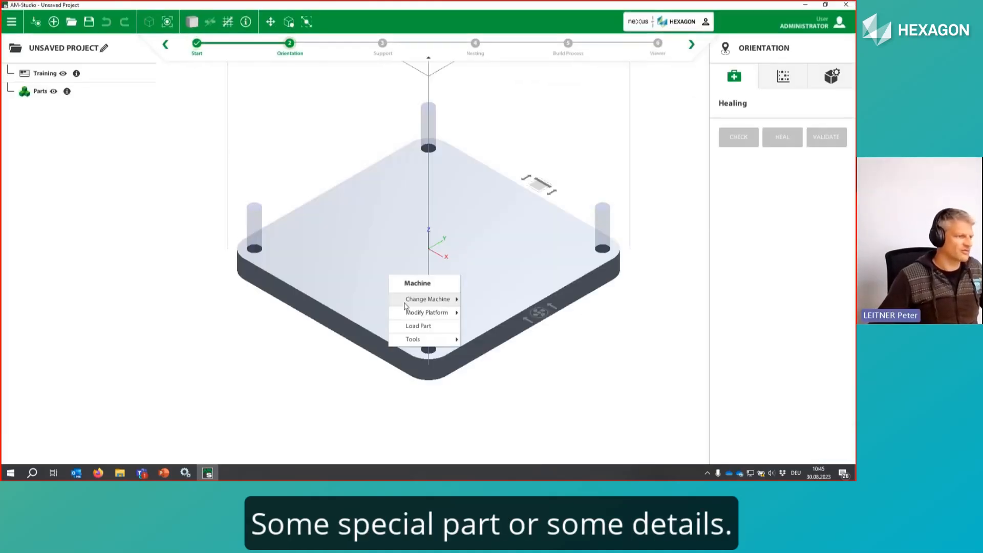
pyautogui.click(424, 330)
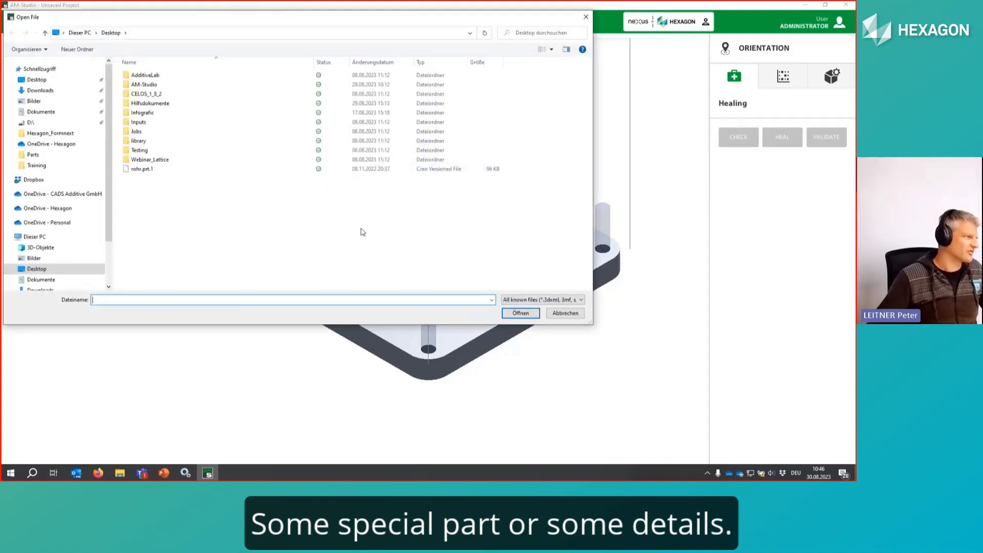
pyautogui.click(33, 154)
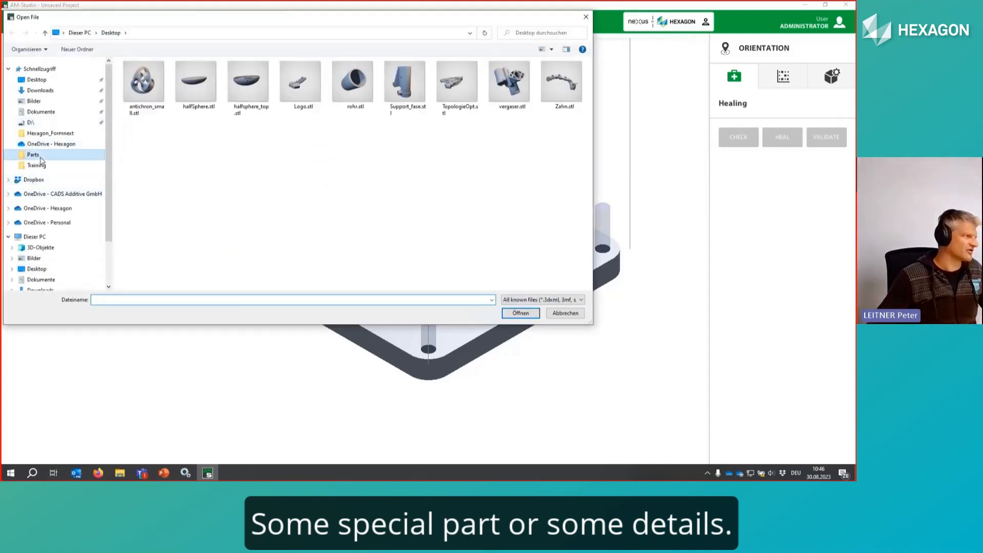
pyautogui.doubleClick(358, 77)
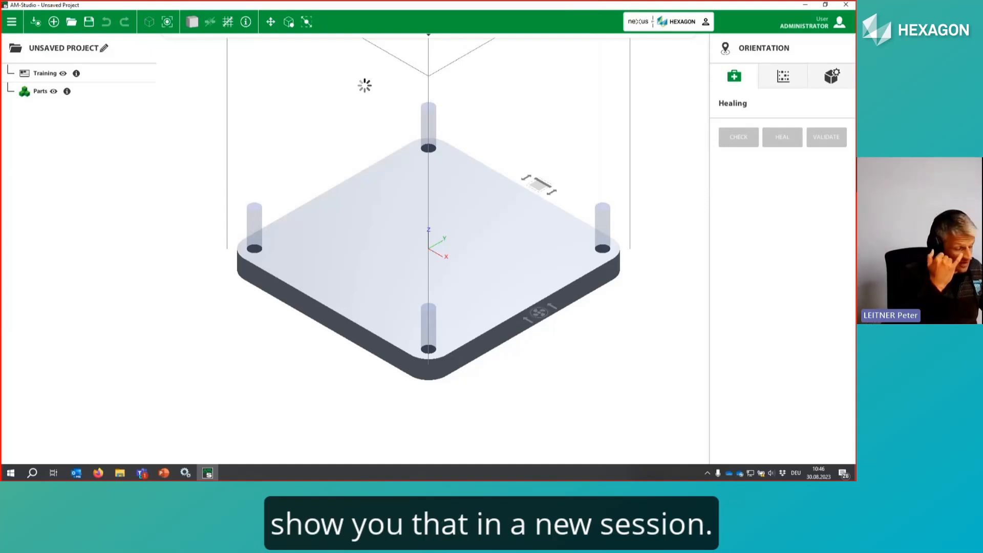
# - Generate adaptive cell supports for the tube's overhang surfaces using the AdaptiveCellNoFracturing preset in the Support stage
pyautogui.scroll(5, 416, 222)
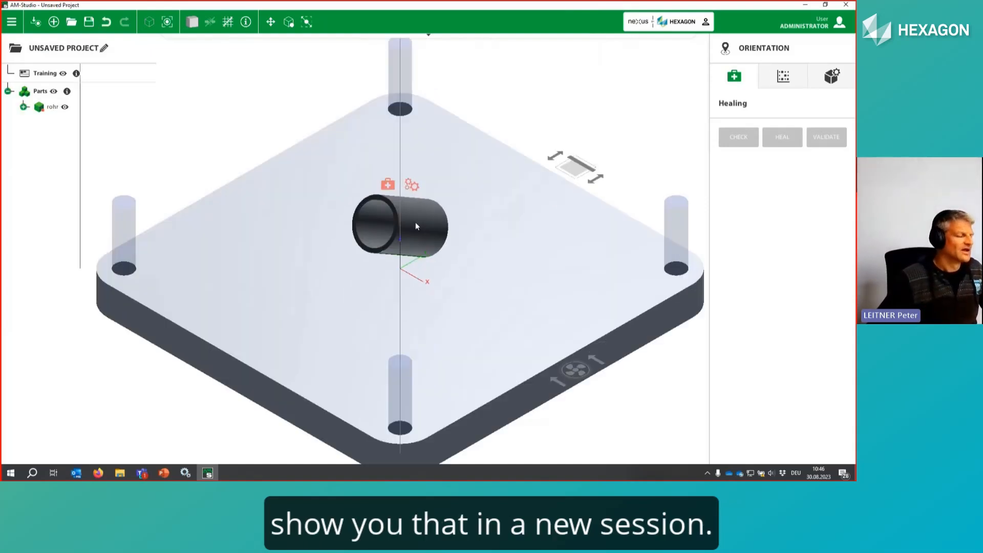
pyautogui.moveTo(417, 217); pyautogui.dragTo(470, 231)
pyautogui.click(424, 38)
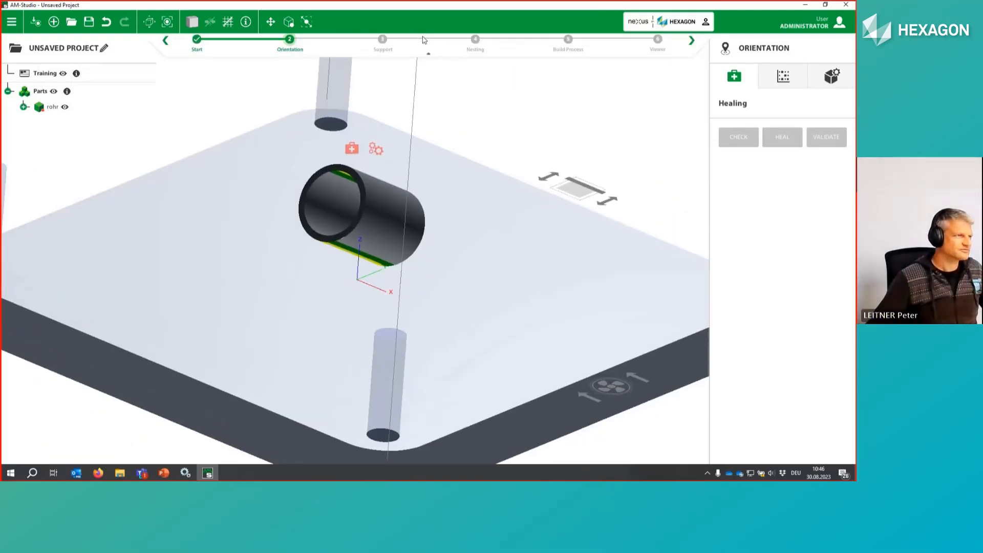
pyautogui.click(382, 40)
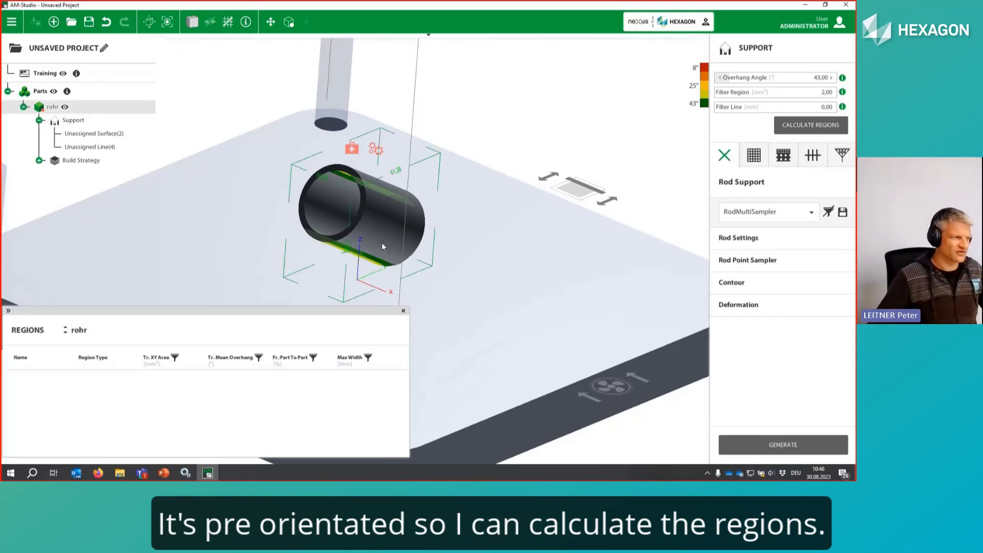
pyautogui.click(783, 155)
pyautogui.click(788, 443)
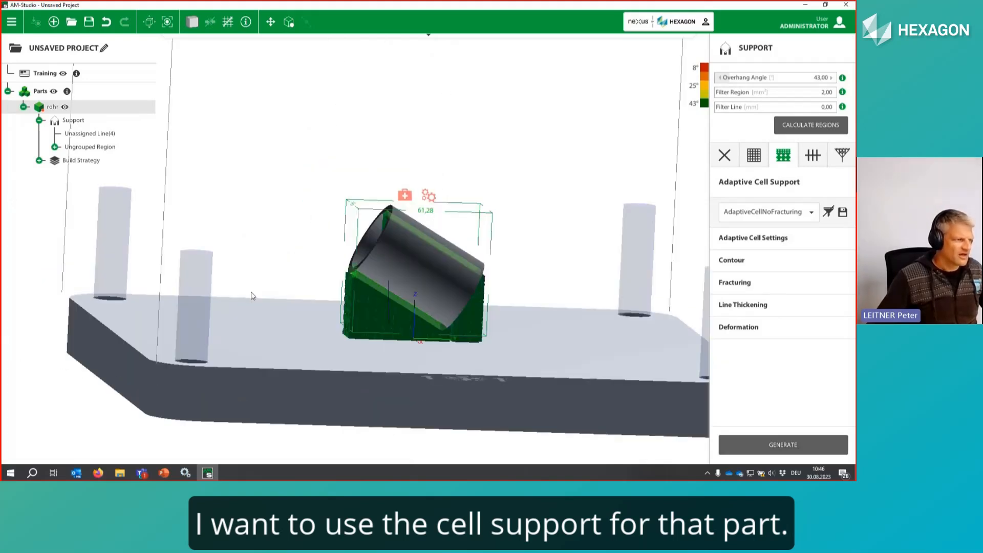
# - Create the voxel mesh for the build process simulation with a uniform voxel size of 2 mm
pyautogui.moveTo(536, 40)
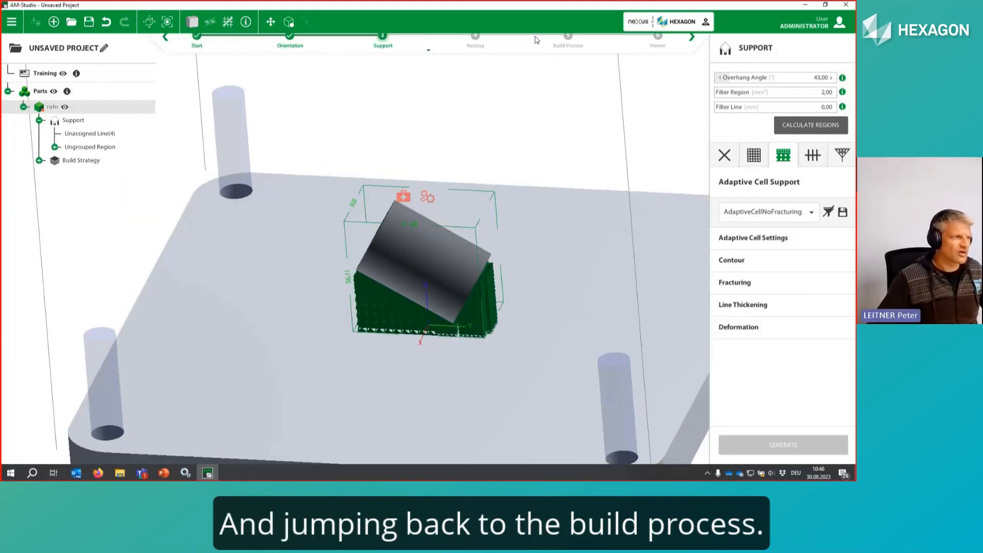
pyautogui.click(567, 46)
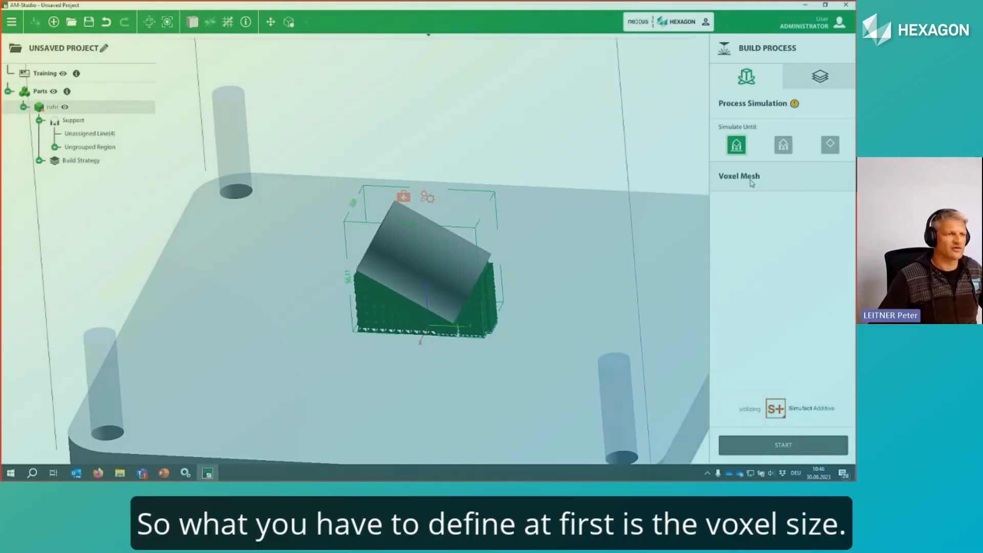
pyautogui.click(750, 179)
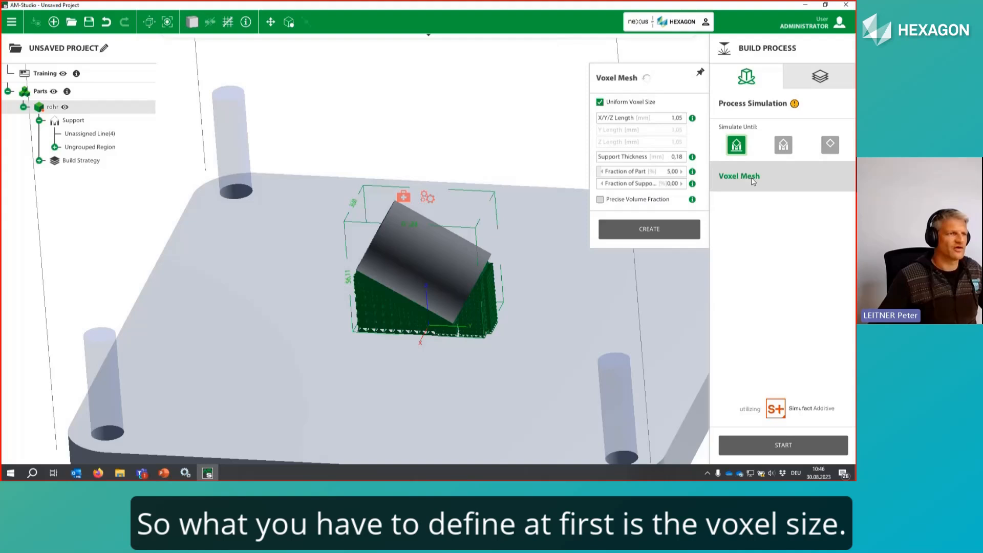
pyautogui.doubleClick(672, 120)
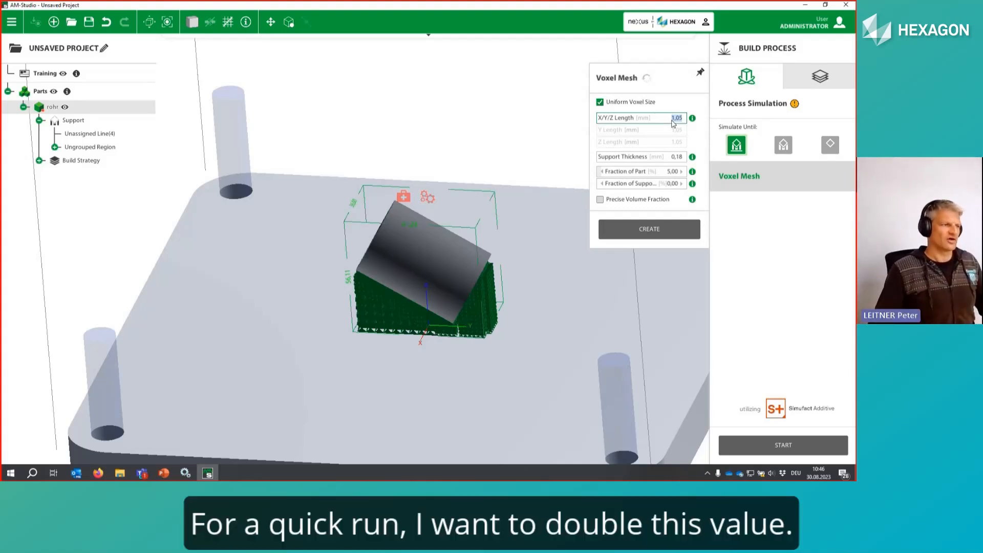
pyautogui.write('2')
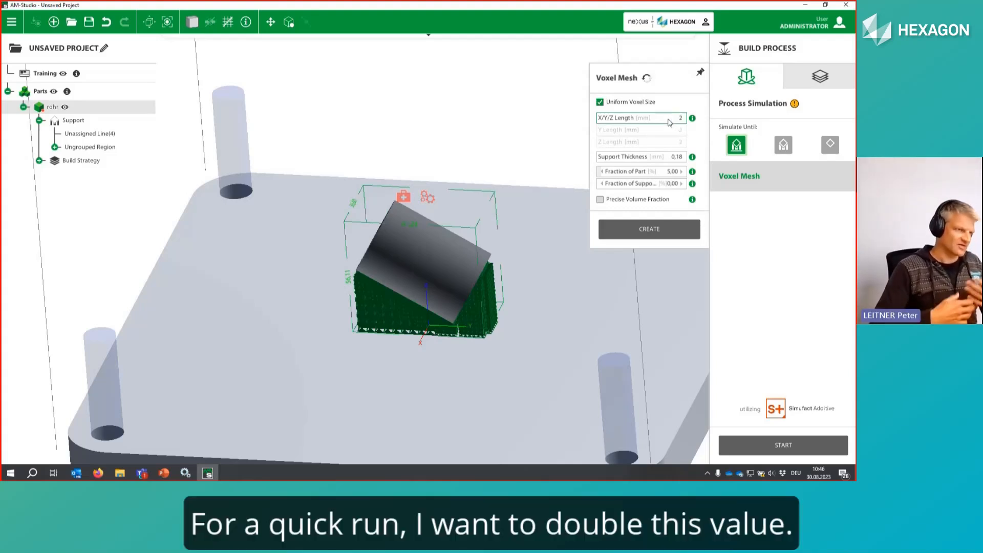
pyautogui.click(652, 231)
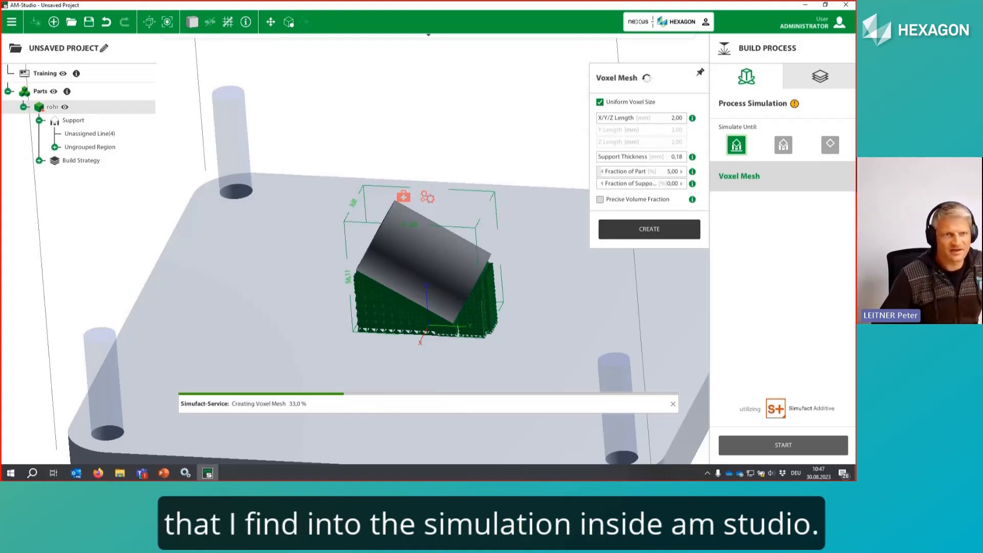
# - Run the process simulation with the default calibration values and inspect the distortion on the tube and its supports
pyautogui.hotkey('alt', 'Tab')
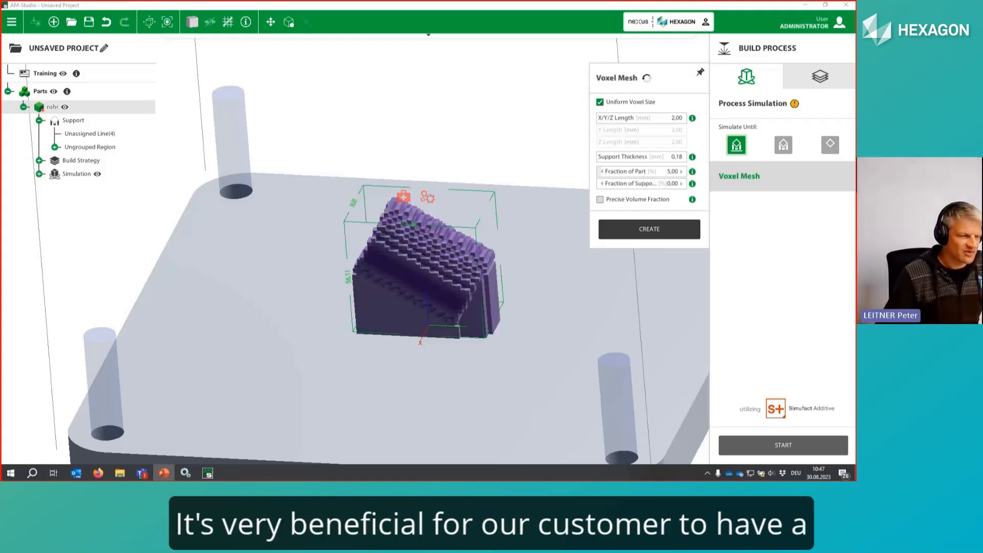
pyautogui.click(763, 441)
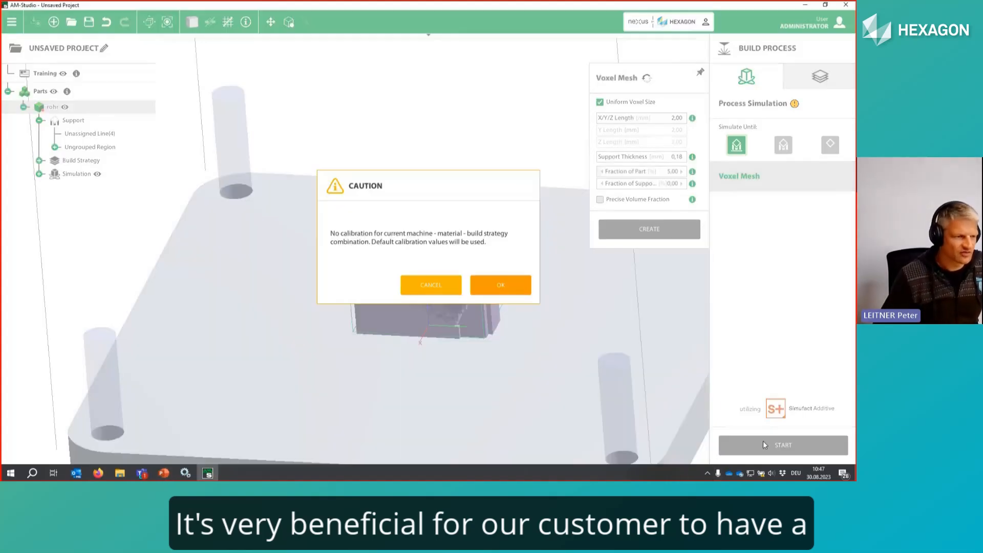
pyautogui.click(517, 283)
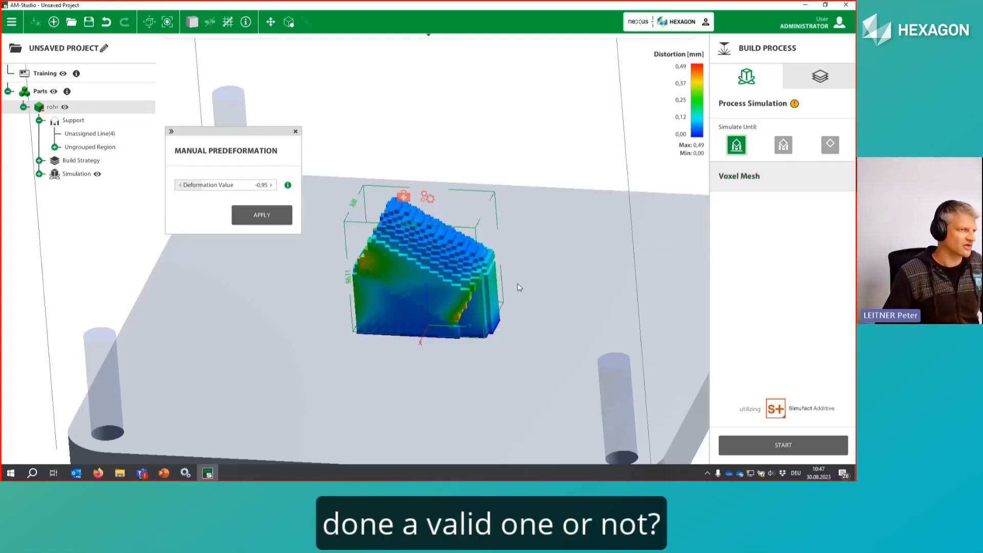
pyautogui.moveTo(256, 133); pyautogui.dragTo(133, 228)
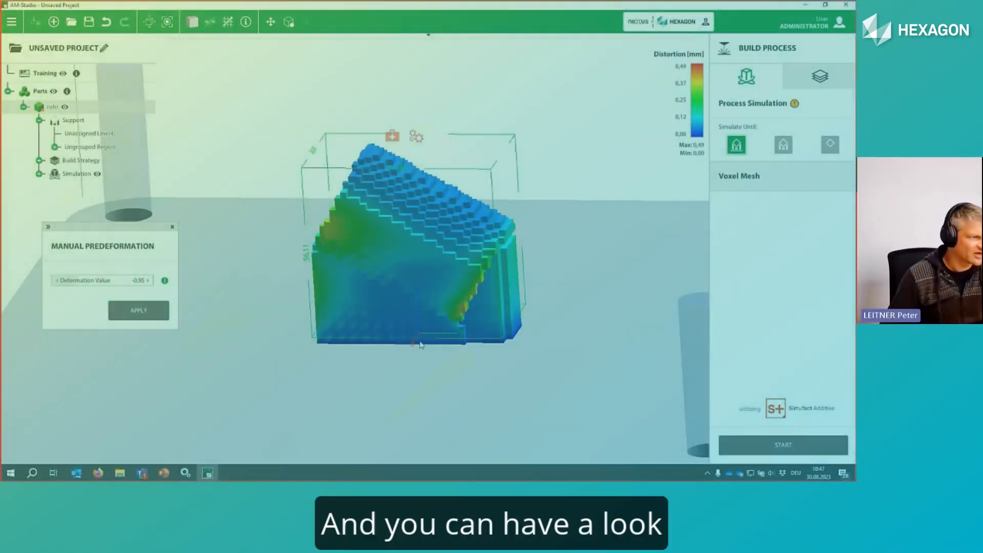
pyautogui.scroll(3, 419, 345)
pyautogui.moveTo(427, 282); pyautogui.dragTo(484, 380, button='middle')
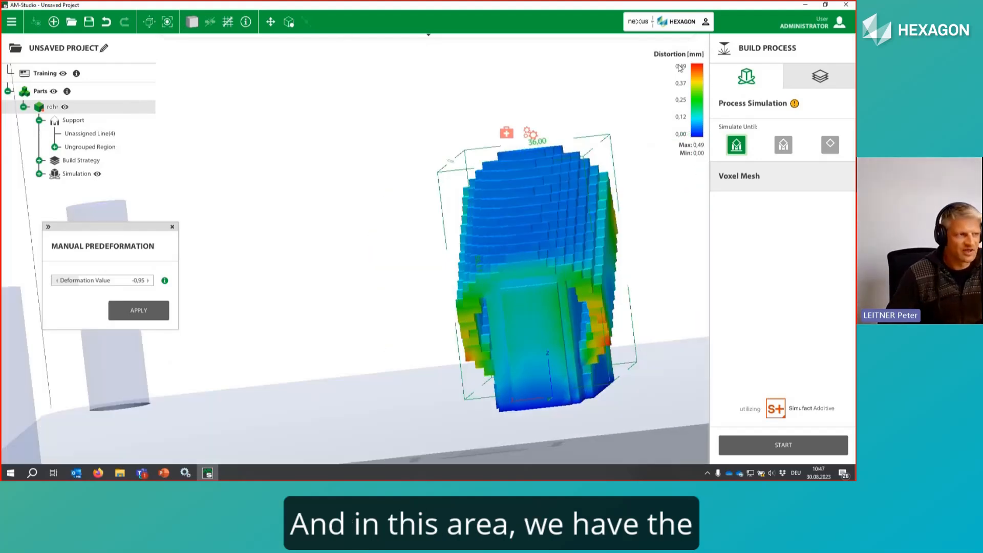
pyautogui.moveTo(518, 296); pyautogui.dragTo(409, 102, button='middle')
# - Return to the Support stage and generate block supports with the BlockLineThickening preset on the tube's unassigned lines
pyautogui.moveTo(410, 41)
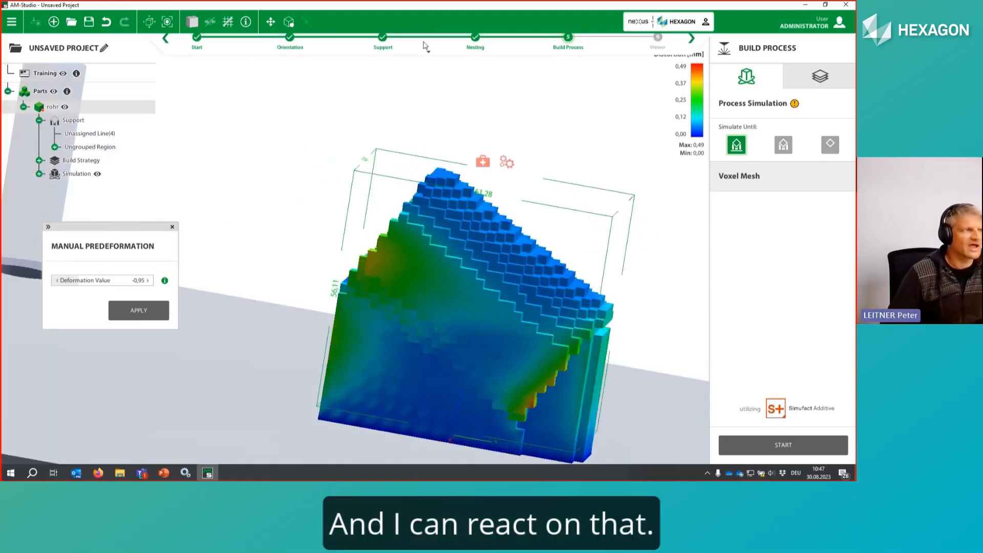
pyautogui.click(381, 47)
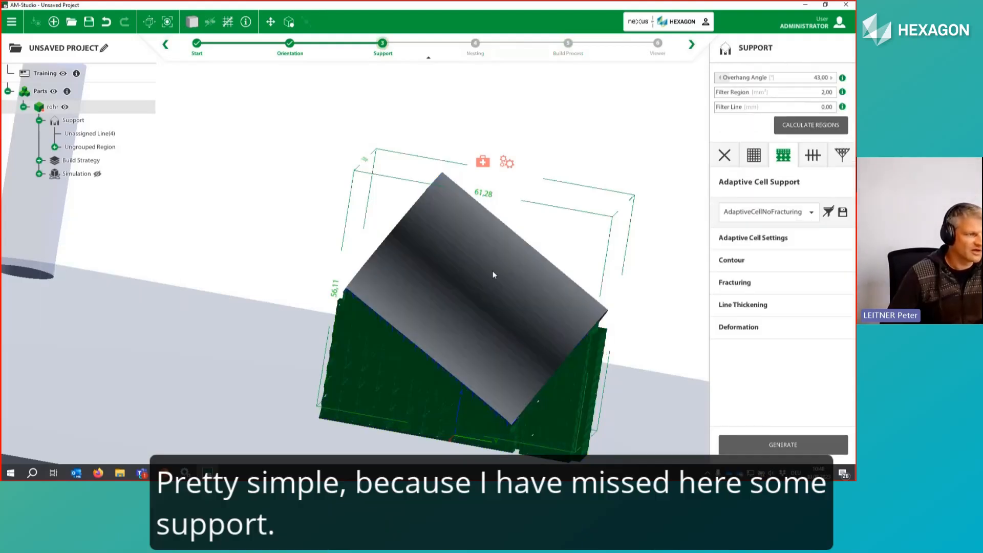
pyautogui.moveTo(494, 275); pyautogui.dragTo(474, 248, button='middle')
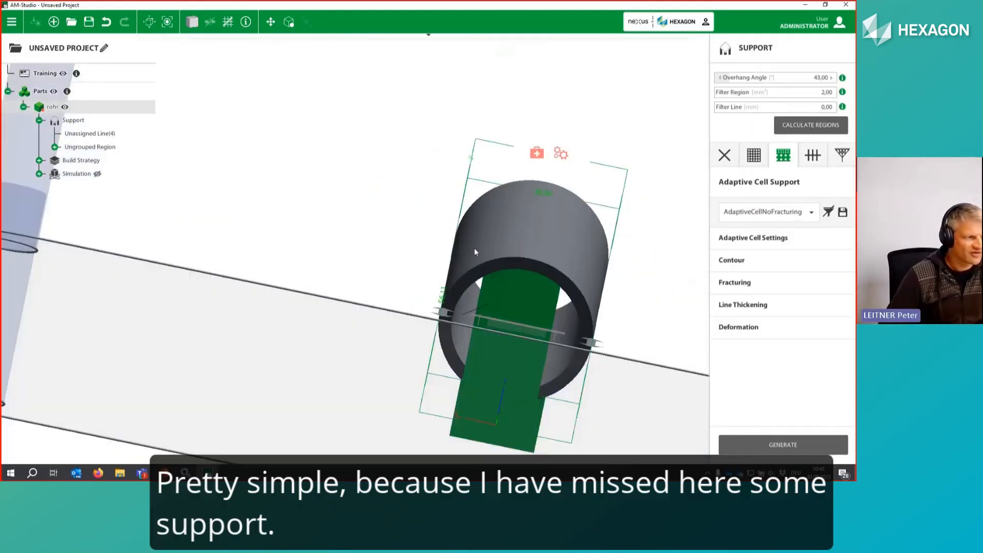
pyautogui.click(80, 134)
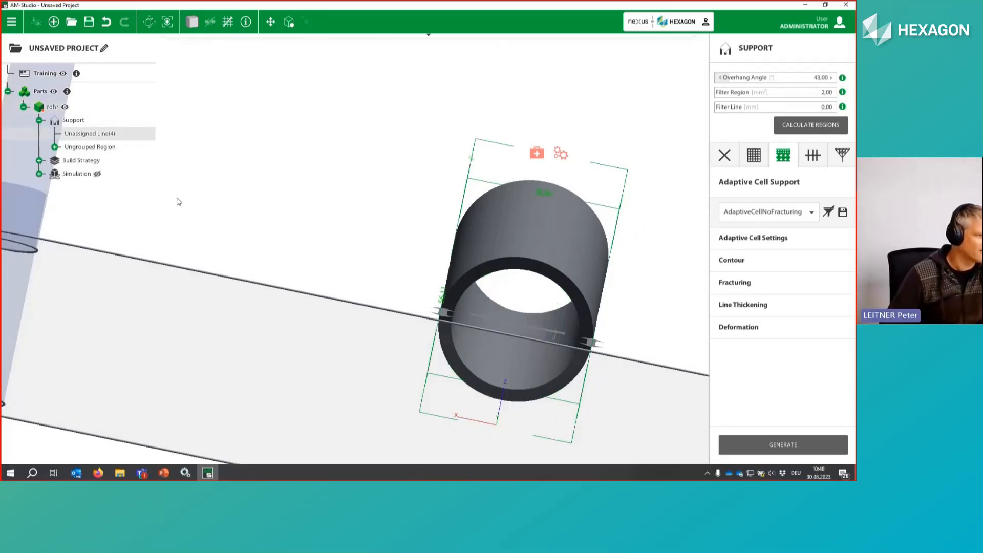
pyautogui.moveTo(461, 297); pyautogui.dragTo(484, 212, button='middle')
pyautogui.scroll(3, 496, 274)
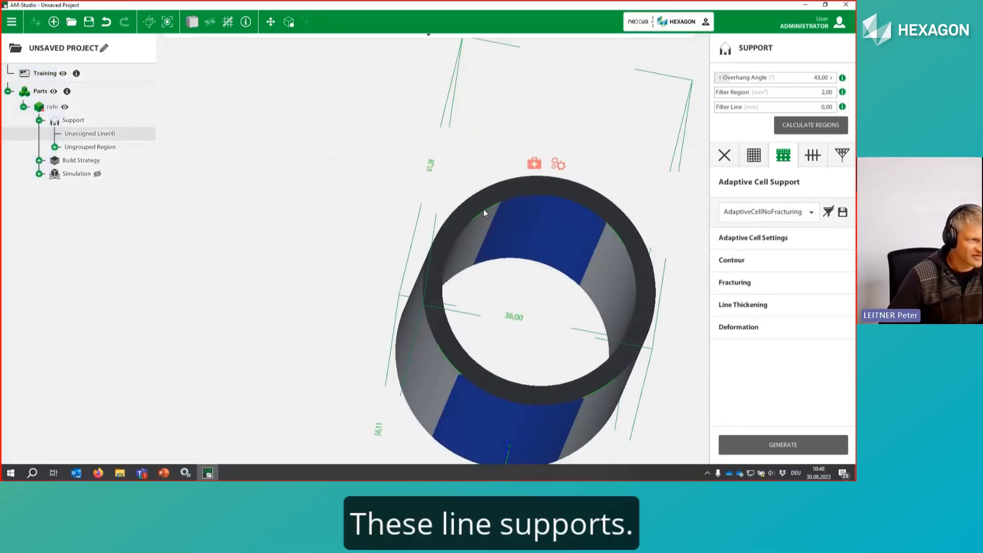
pyautogui.click(753, 156)
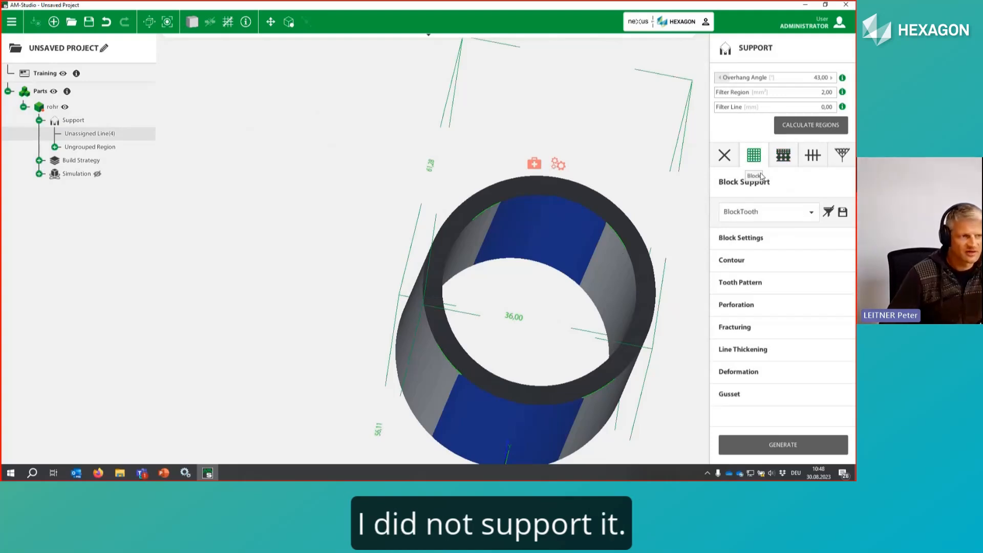
pyautogui.click(780, 211)
pyautogui.click(765, 228)
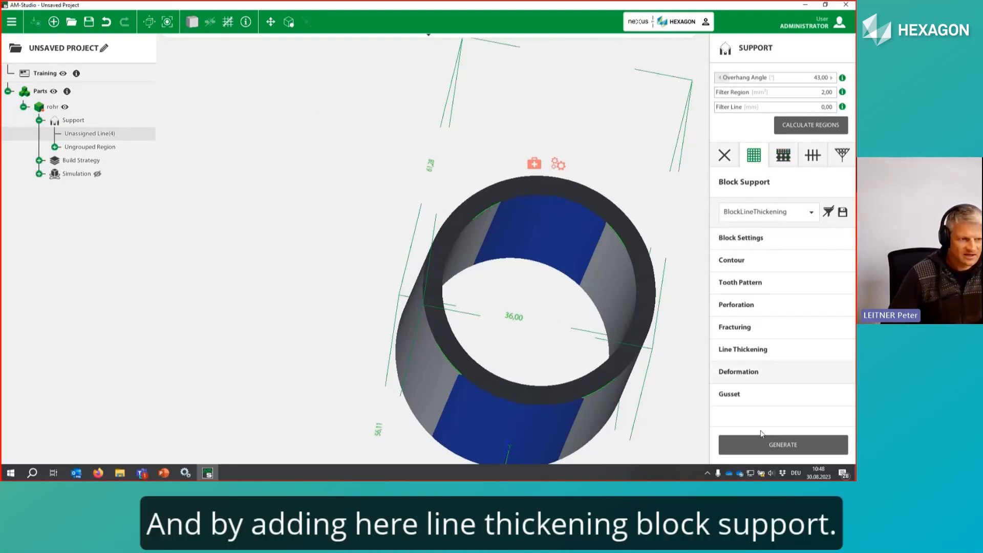
pyautogui.click(772, 449)
# - Recreate the build process voxel mesh with the added line supports, discarding the previous simulation results
pyautogui.moveTo(458, 279); pyautogui.dragTo(586, 398, button='middle')
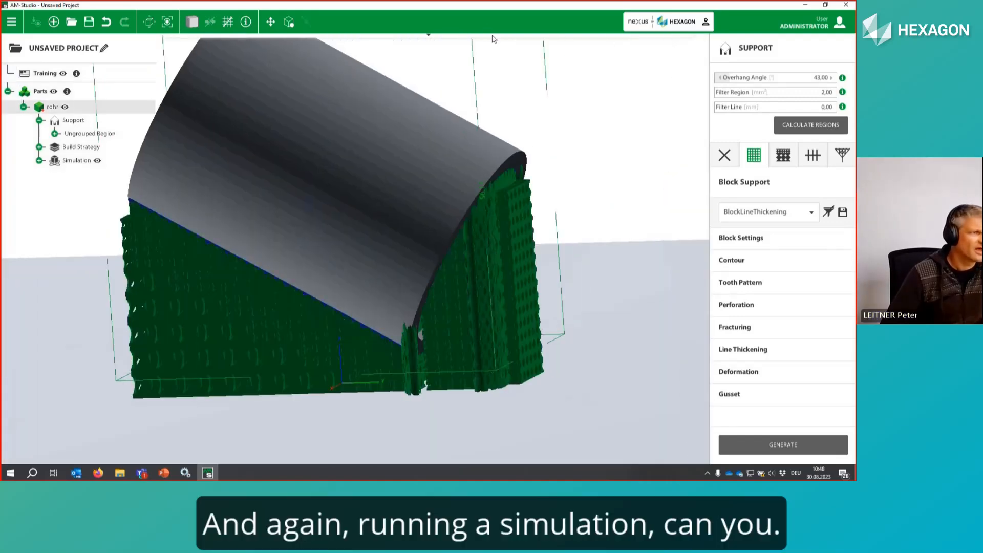
pyautogui.moveTo(570, 48)
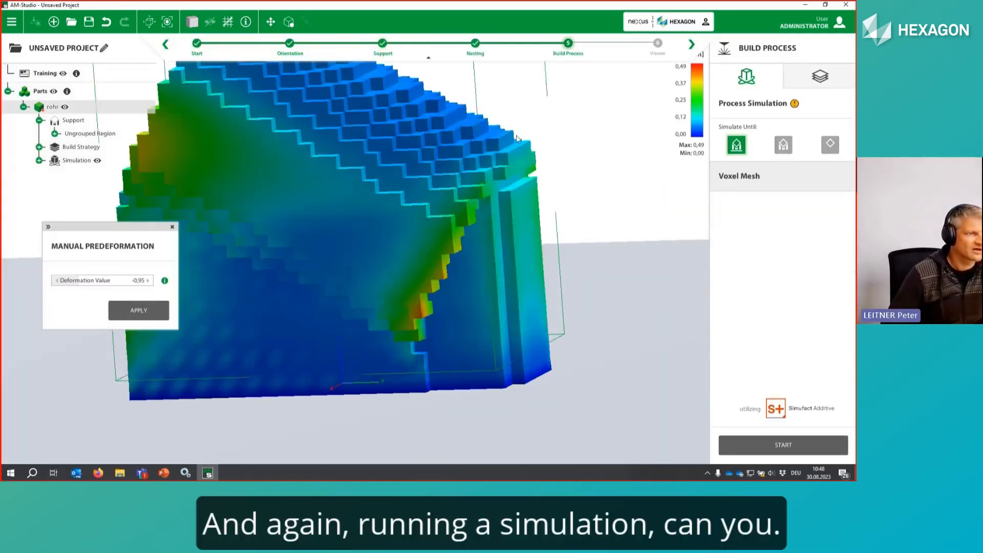
pyautogui.click(739, 176)
pyautogui.click(669, 229)
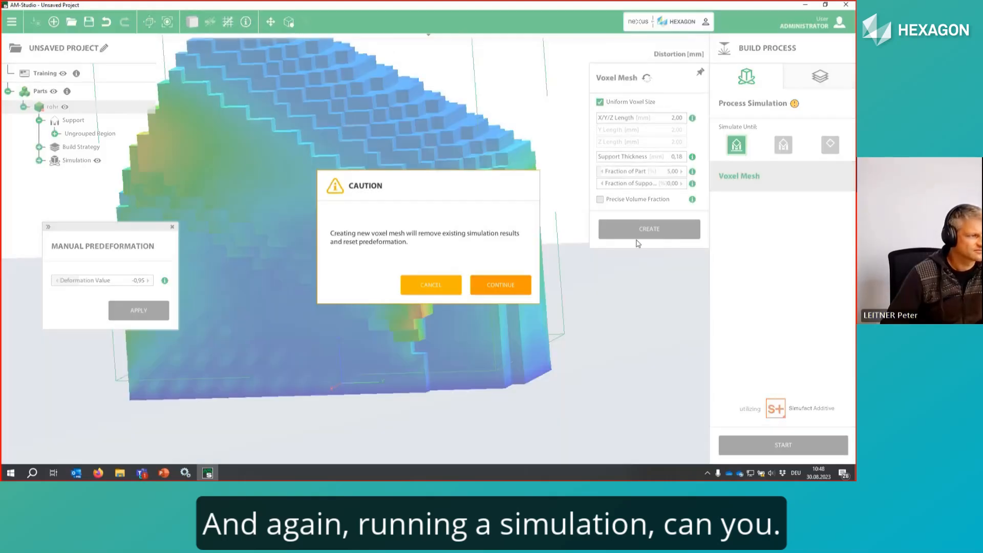
pyautogui.click(501, 285)
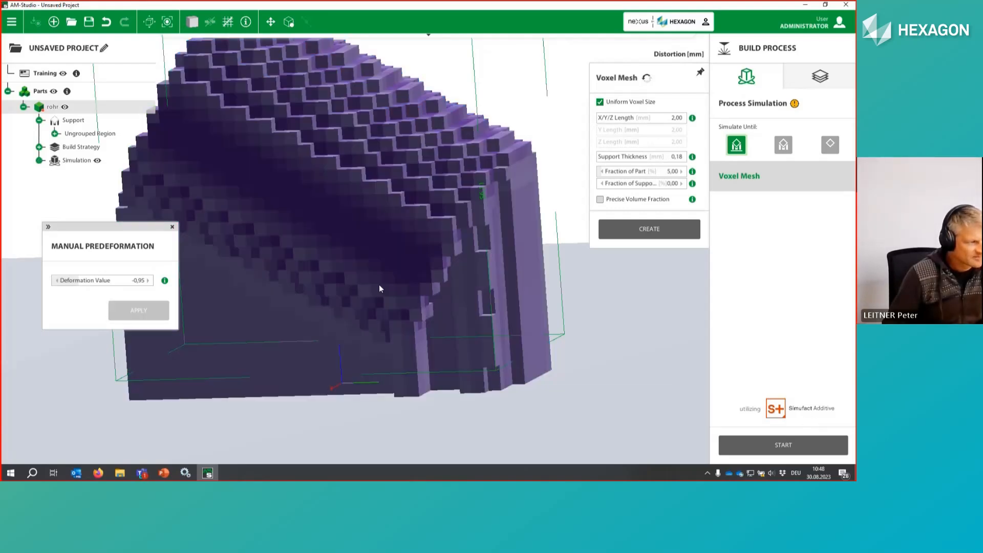
# - Rerun the process simulation on the new mesh with default calibration values and inspect the distortion hotspots around the tube
pyautogui.click(786, 445)
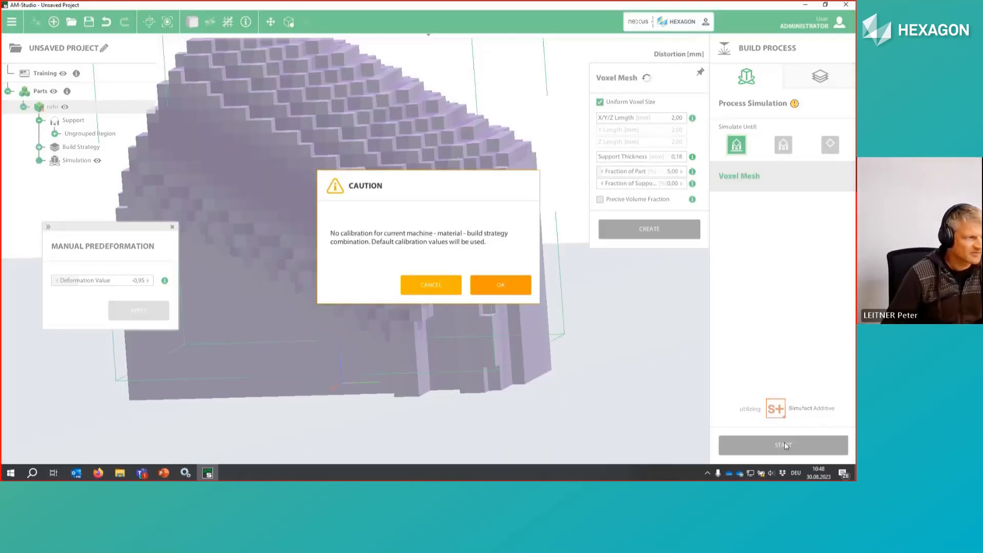
pyautogui.click(502, 286)
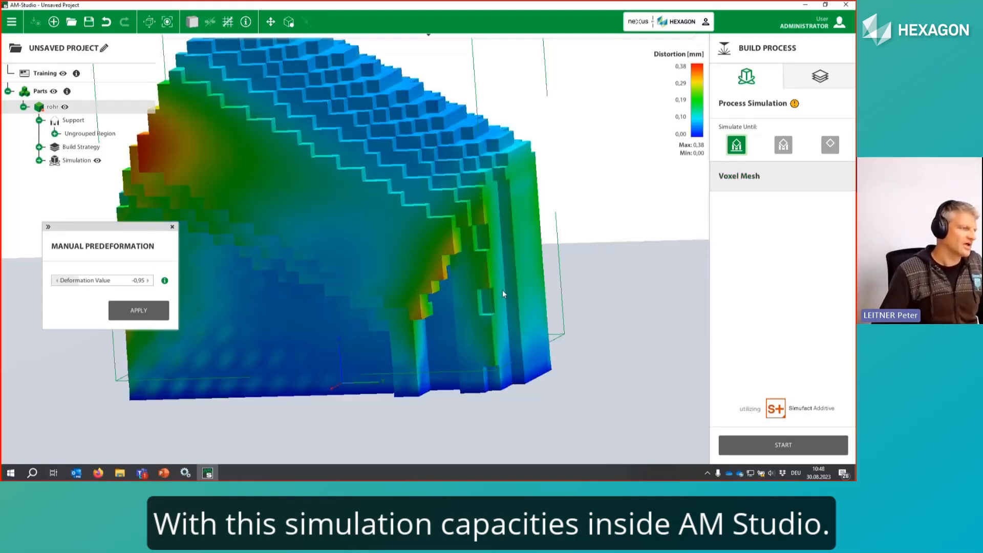
pyautogui.moveTo(465, 265); pyautogui.dragTo(496, 273, button='middle')
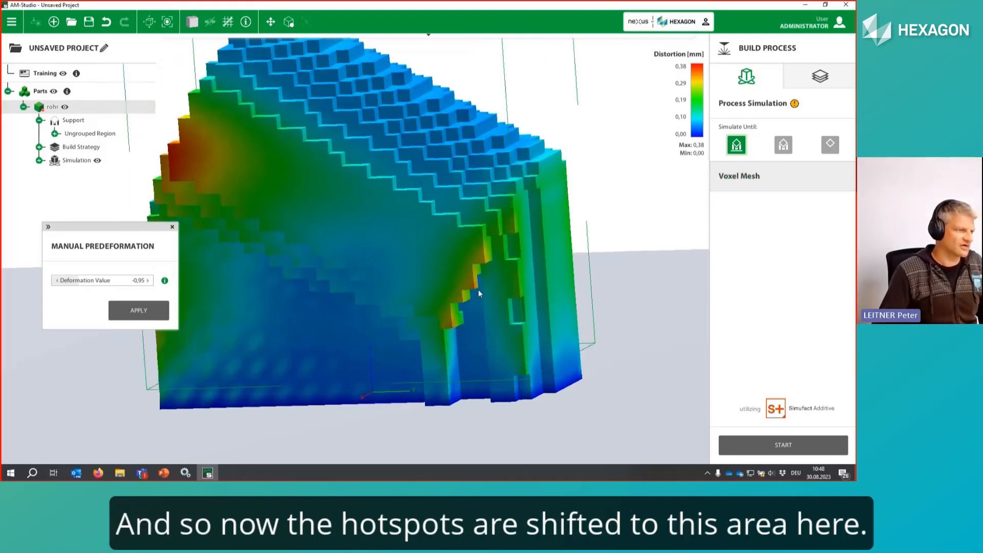
pyautogui.moveTo(180, 160); pyautogui.dragTo(354, 177, button='middle')
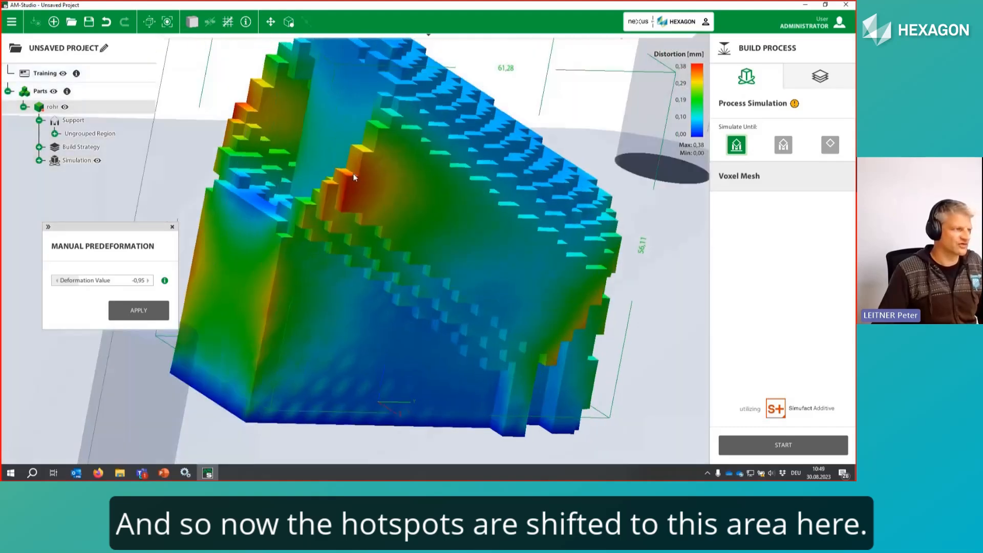
# - Recreate the tube's voxel mesh, discarding the existing simulation results and resetting the predeformation
pyautogui.scroll(-6, 254, 90)
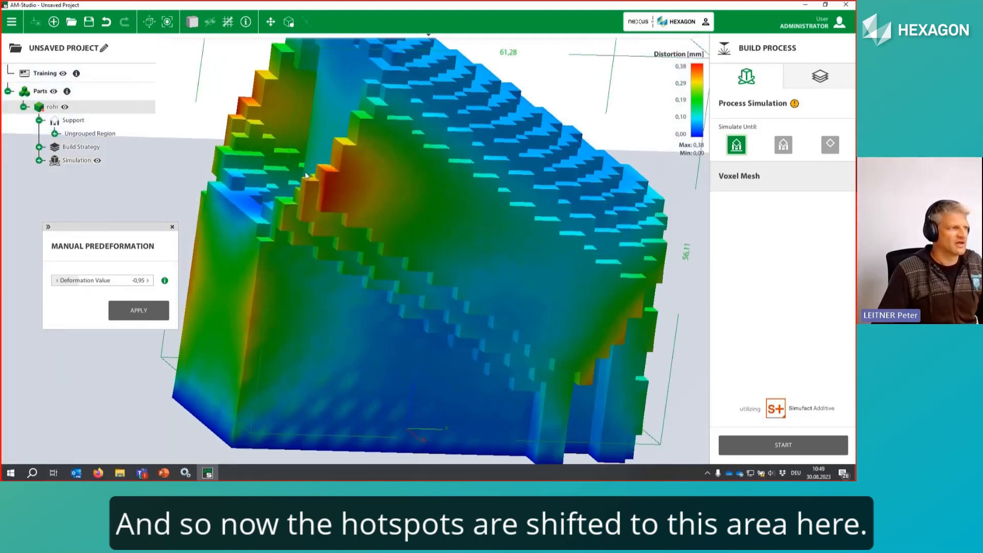
pyautogui.moveTo(311, 189); pyautogui.dragTo(382, 250, button='middle')
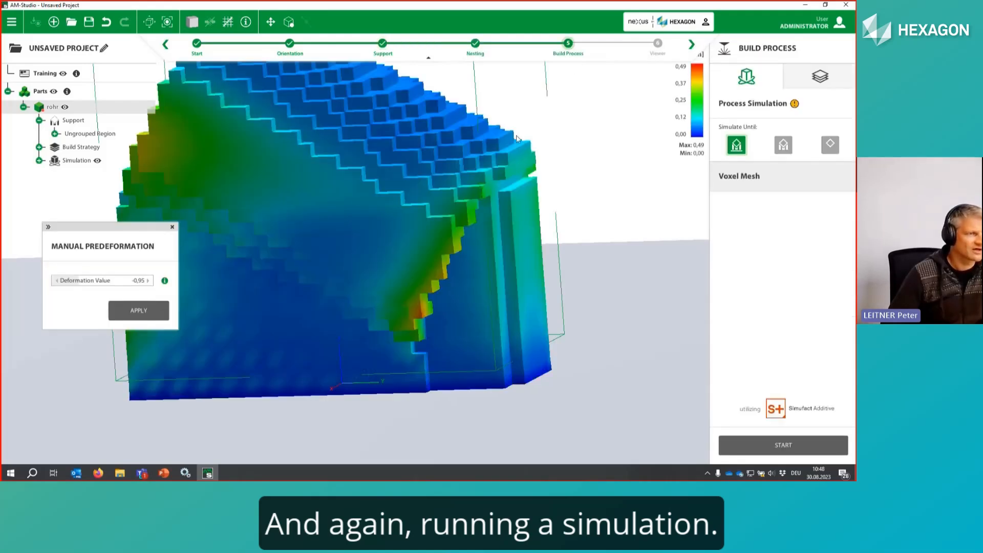
pyautogui.click(738, 176)
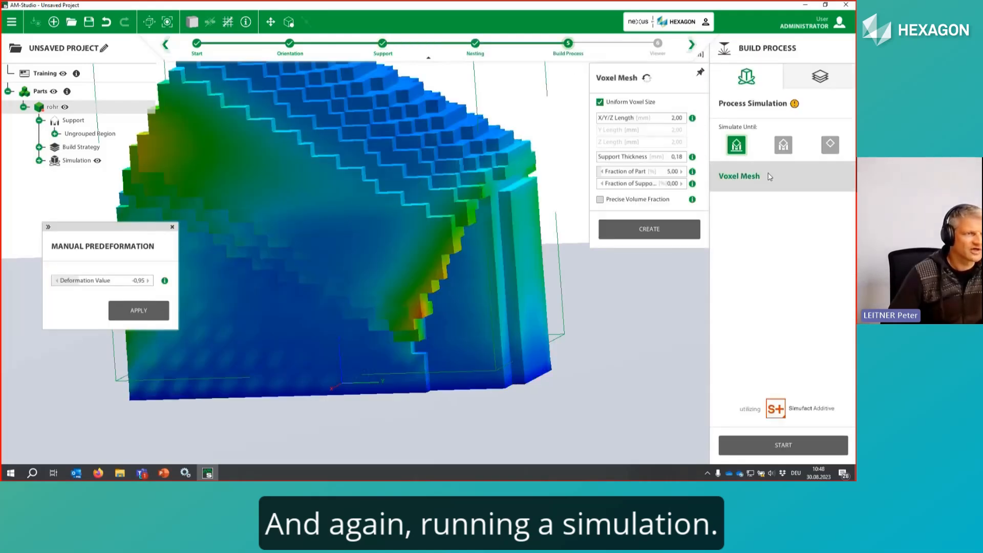
pyautogui.click(669, 230)
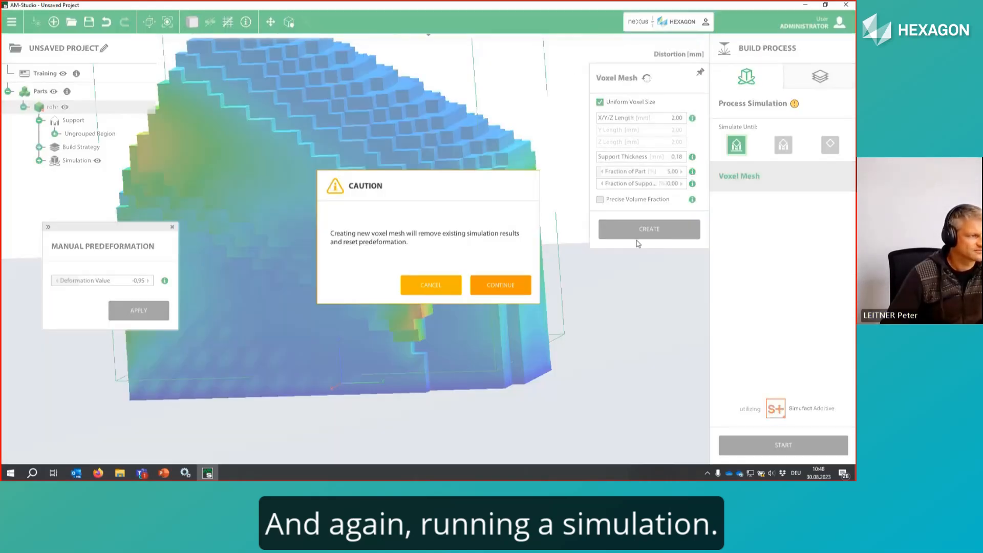
pyautogui.click(506, 285)
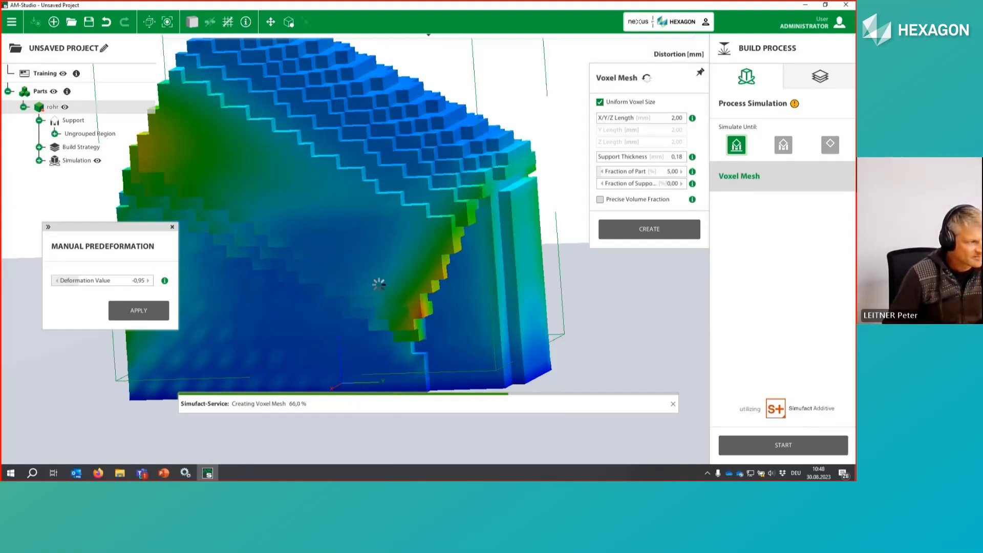
# - Run the process simulation with default calibration values and inspect the distortion hotspots near the tube's open end
pyautogui.click(785, 445)
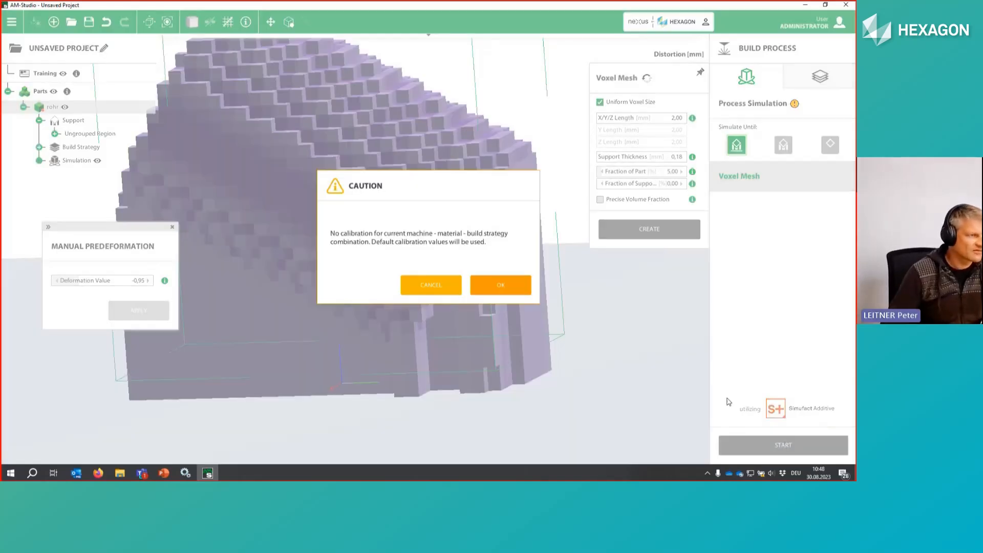
pyautogui.click(501, 285)
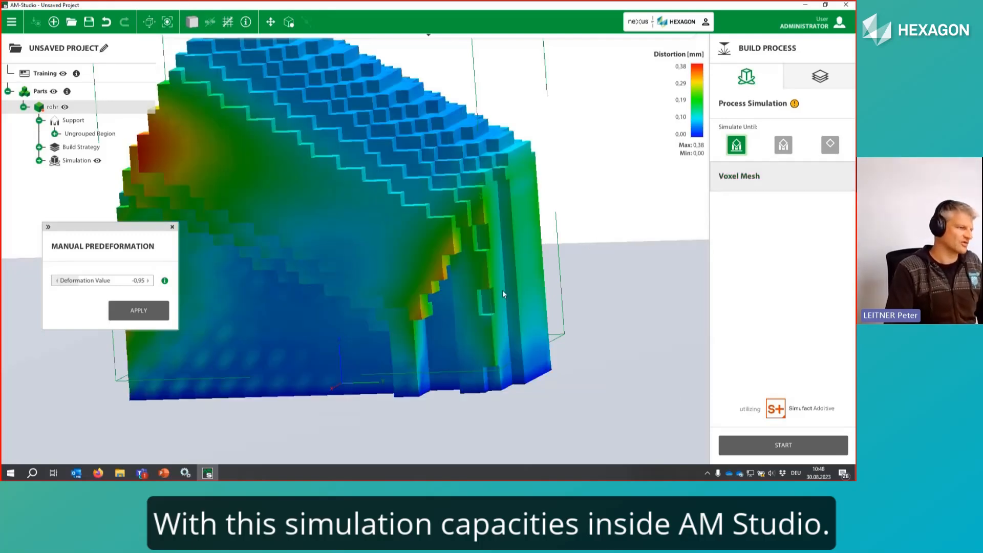
pyautogui.moveTo(465, 263); pyautogui.dragTo(353, 178, button='middle')
pyautogui.scroll(-5, 253, 91)
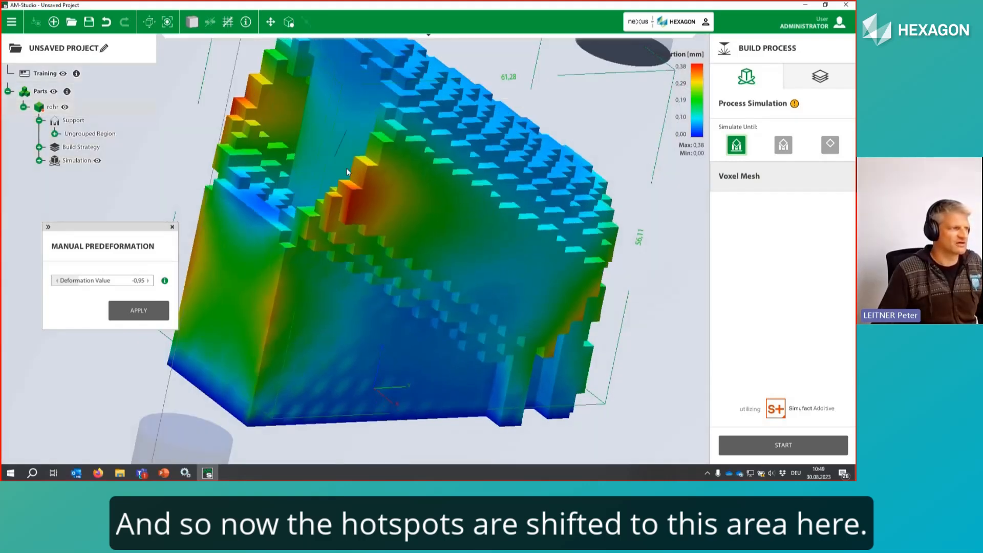
pyautogui.moveTo(311, 186); pyautogui.dragTo(382, 246, button='middle')
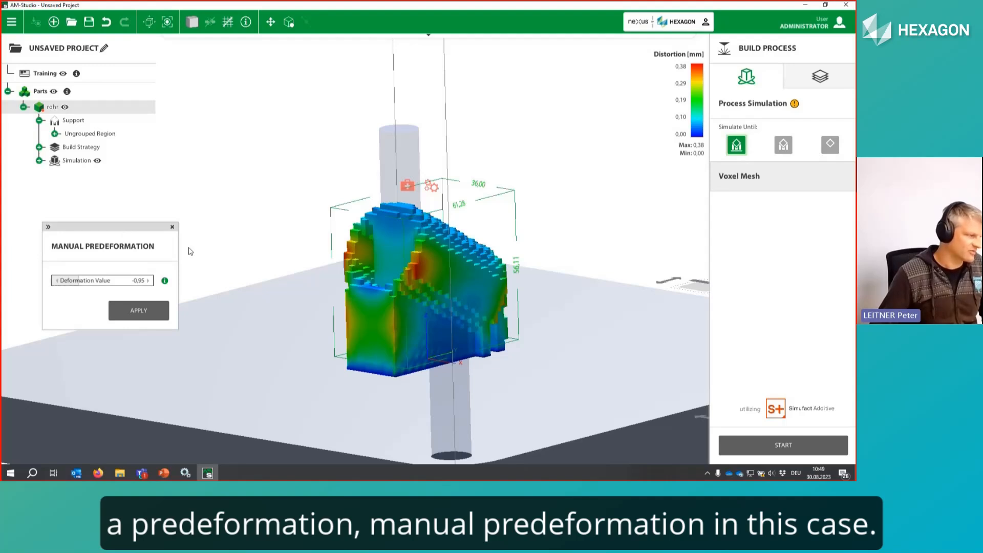
# - Consult the deformation value explanation, set the manual predeformation value to -1, and apply it to the tube
pyautogui.scroll(2, 417, 274)
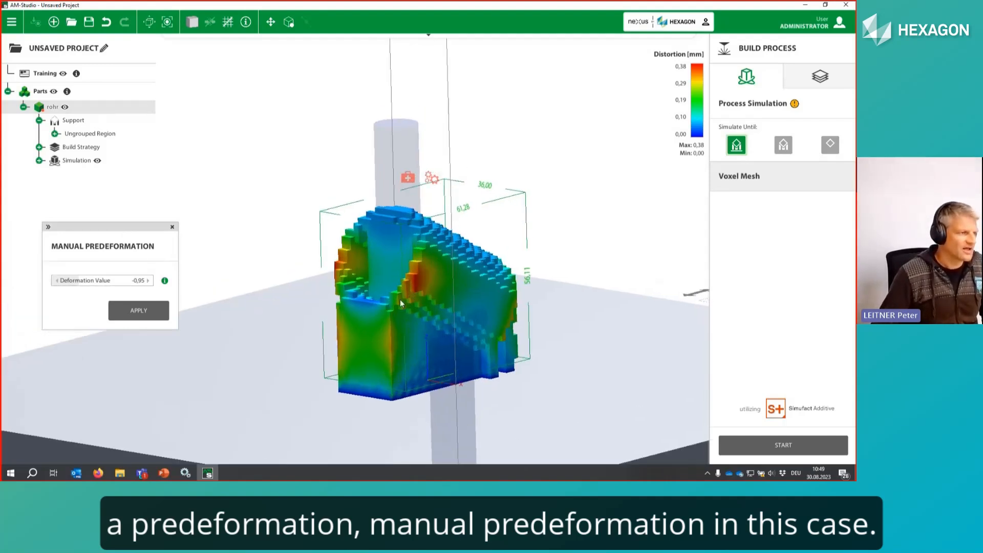
pyautogui.moveTo(400, 299); pyautogui.dragTo(433, 316, button='middle')
pyautogui.moveTo(165, 281)
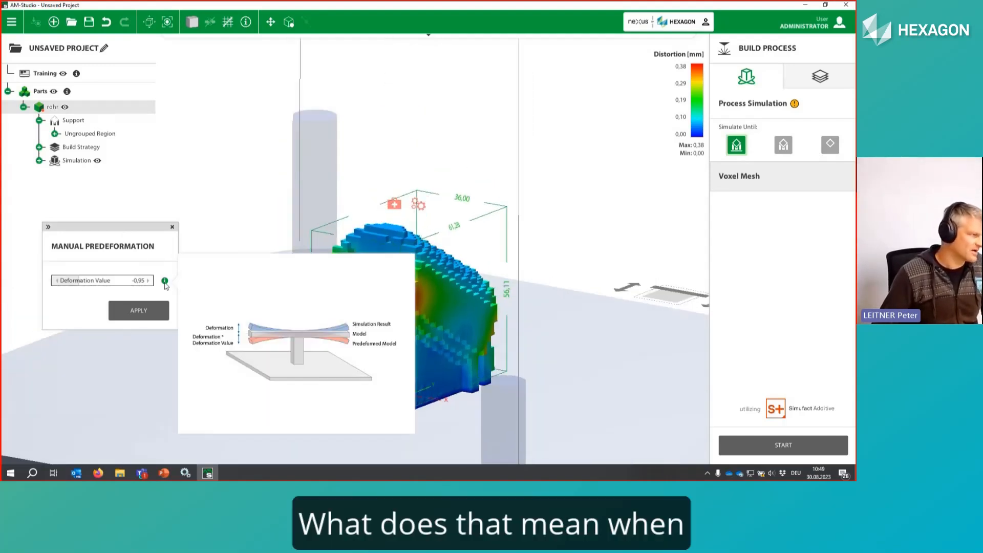
pyautogui.moveTo(257, 316)
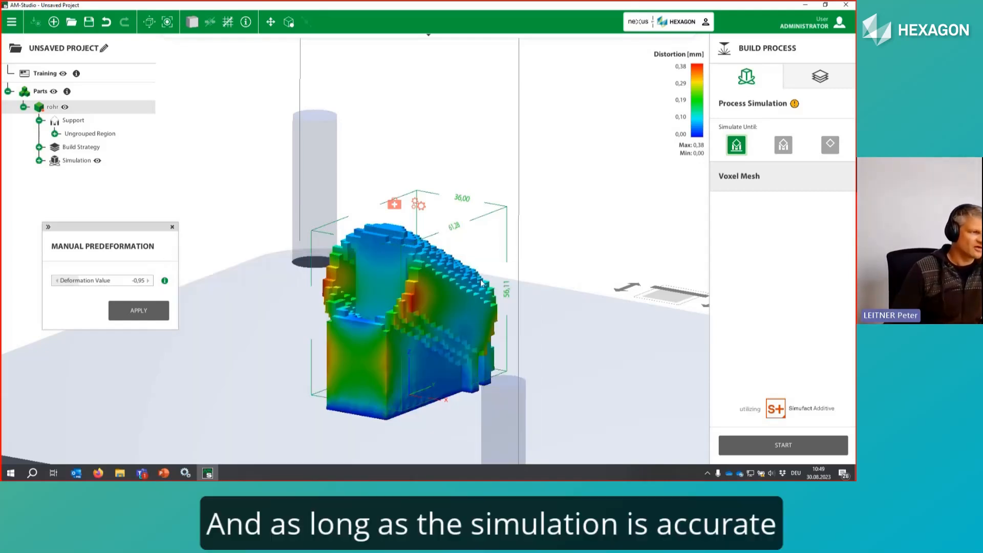
pyautogui.moveTo(480, 280); pyautogui.dragTo(518, 269, button='middle')
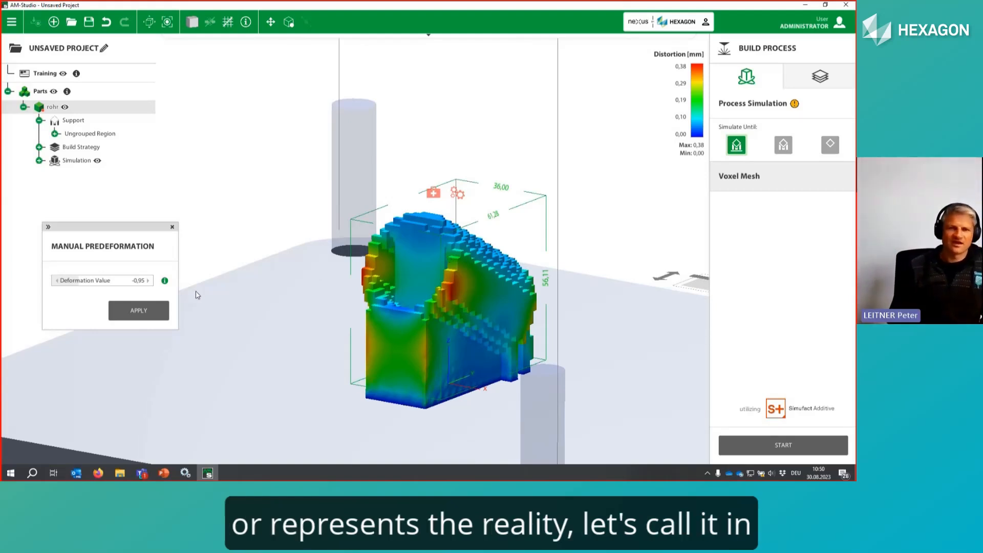
pyautogui.click(139, 284)
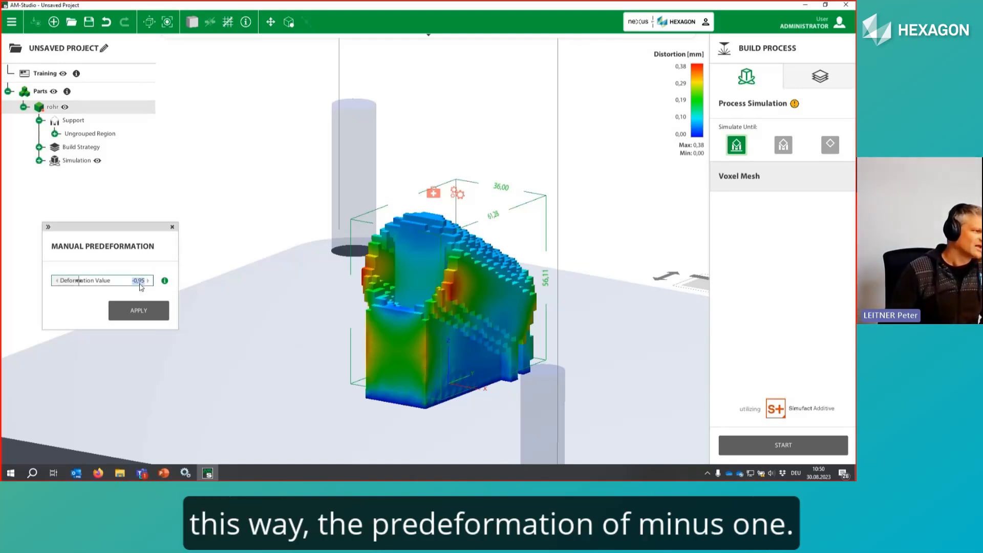
pyautogui.press('BackSpace')
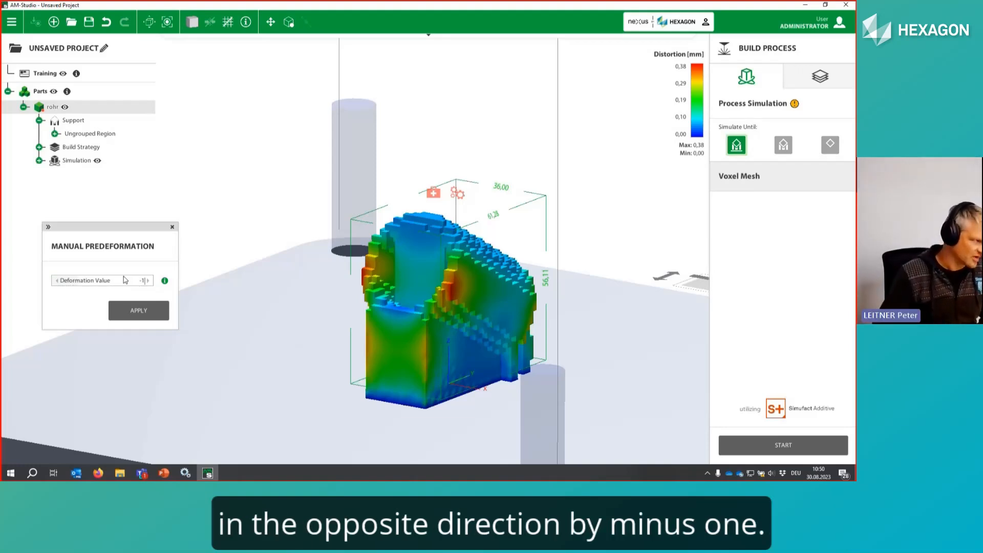
pyautogui.click(129, 309)
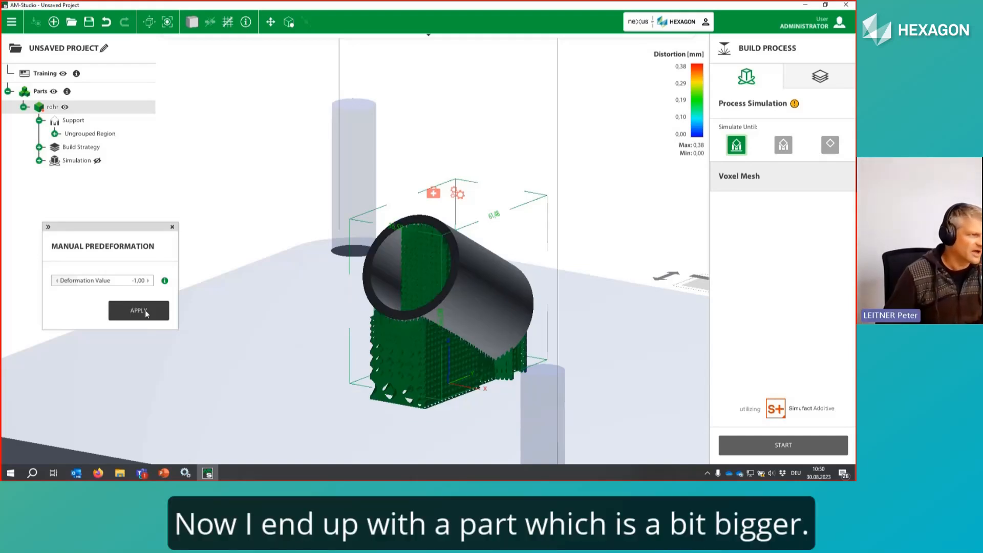
# - Examine the predeformed tube's opening and its width dimension from several angles, and close the Manual Predeformation dialog
pyautogui.scroll(5, 354, 233)
pyautogui.moveTo(393, 238); pyautogui.dragTo(410, 184, button='middle')
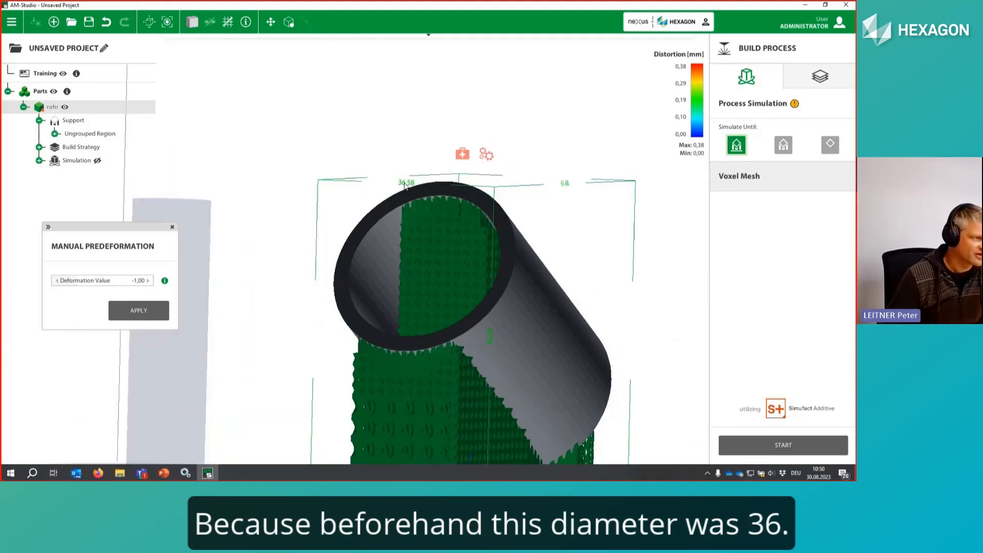
pyautogui.scroll(2, 422, 240)
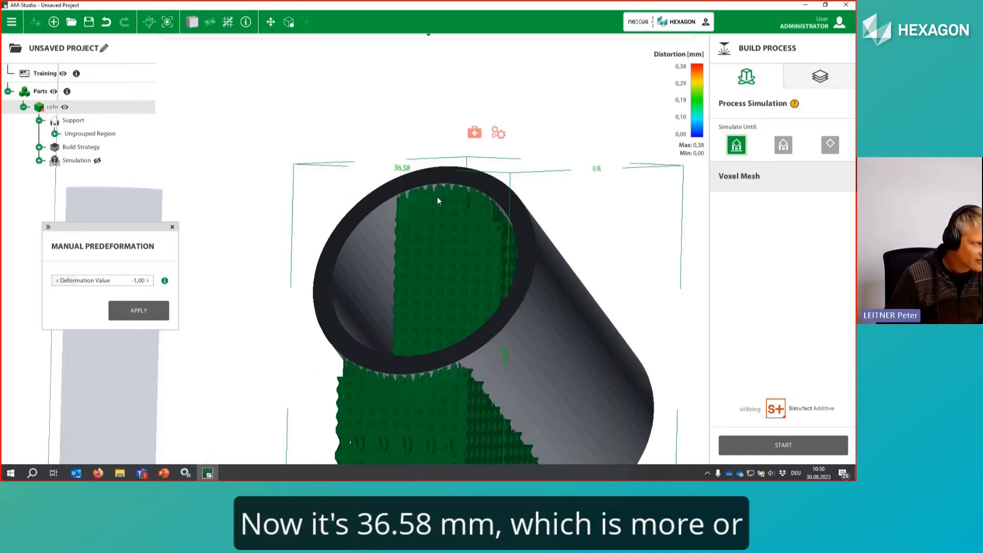
pyautogui.moveTo(435, 205); pyautogui.dragTo(520, 247, button='middle')
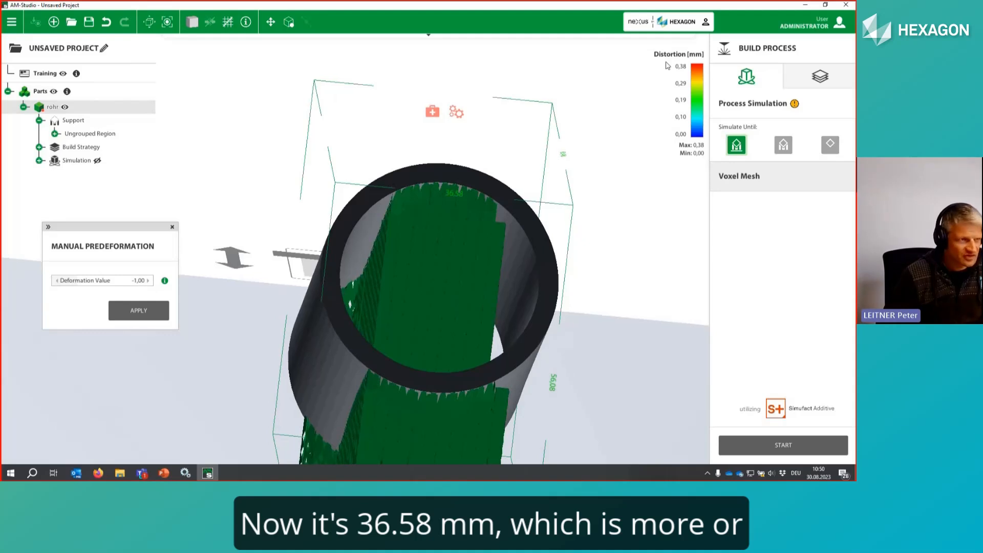
pyautogui.moveTo(471, 180); pyautogui.dragTo(410, 234, button='middle')
pyautogui.scroll(-5, 468, 257)
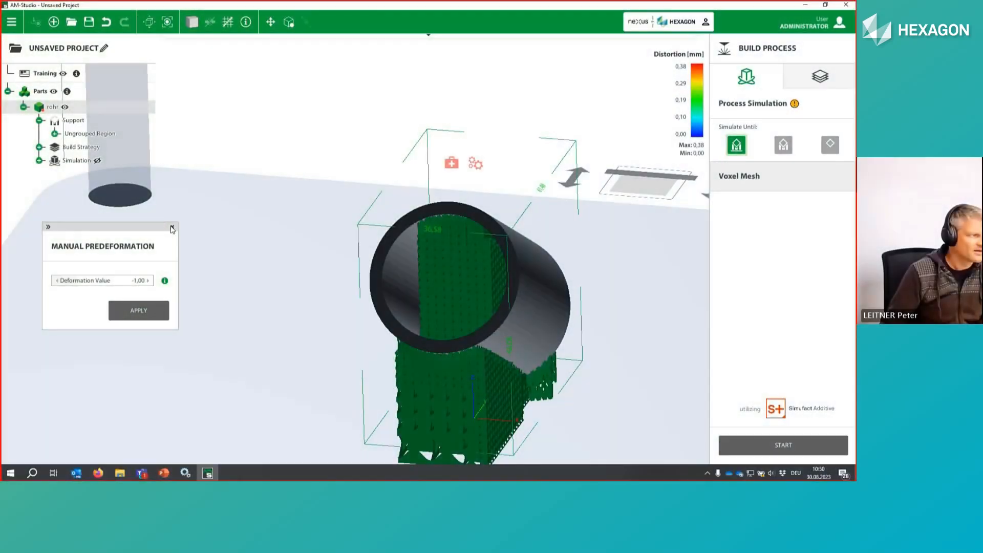
pyautogui.click(172, 227)
pyautogui.scroll(-6, 398, 231)
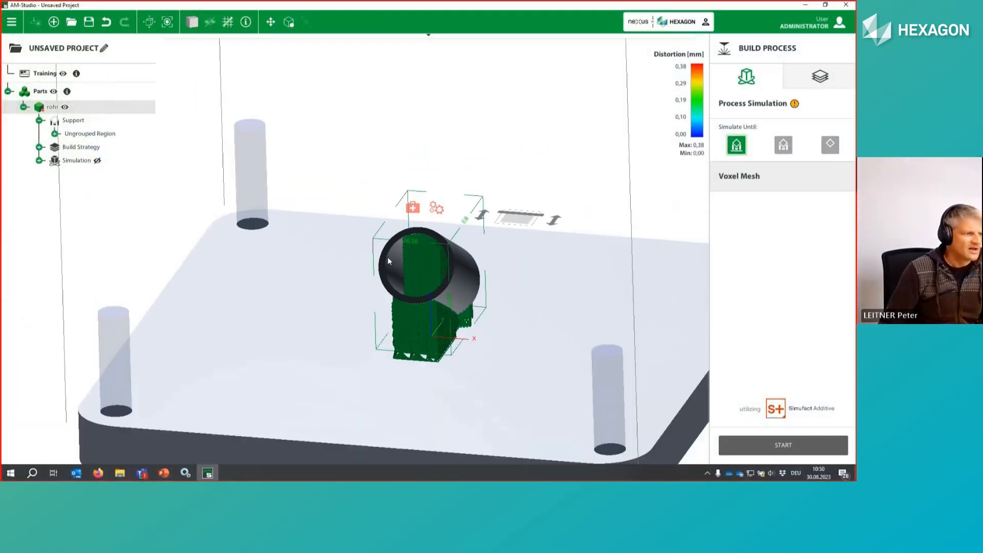
pyautogui.moveTo(392, 295); pyautogui.dragTo(450, 246, button='middle')
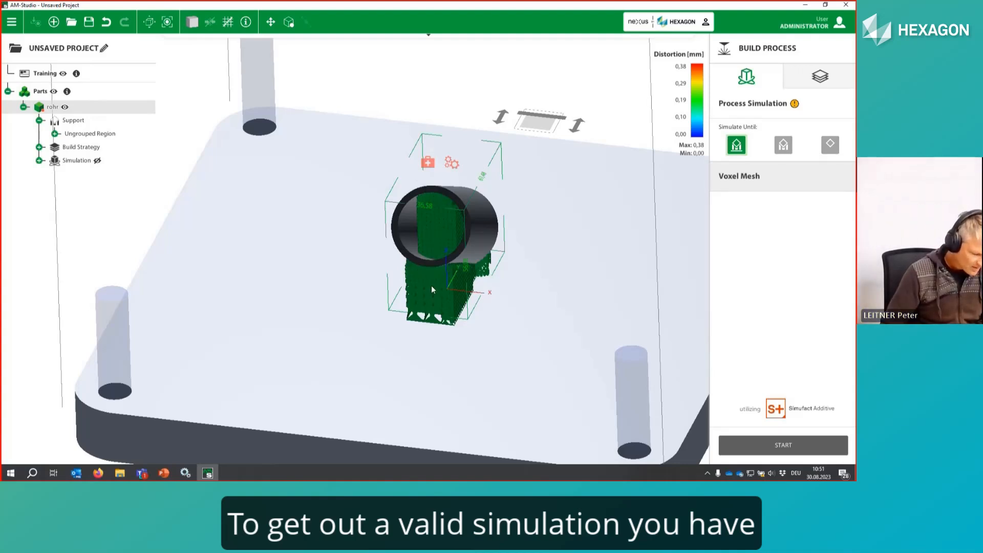
# - Go to the Orientation stage, load a calibration cantilever, and place it on the platform in front of the tube
pyautogui.moveTo(352, 41)
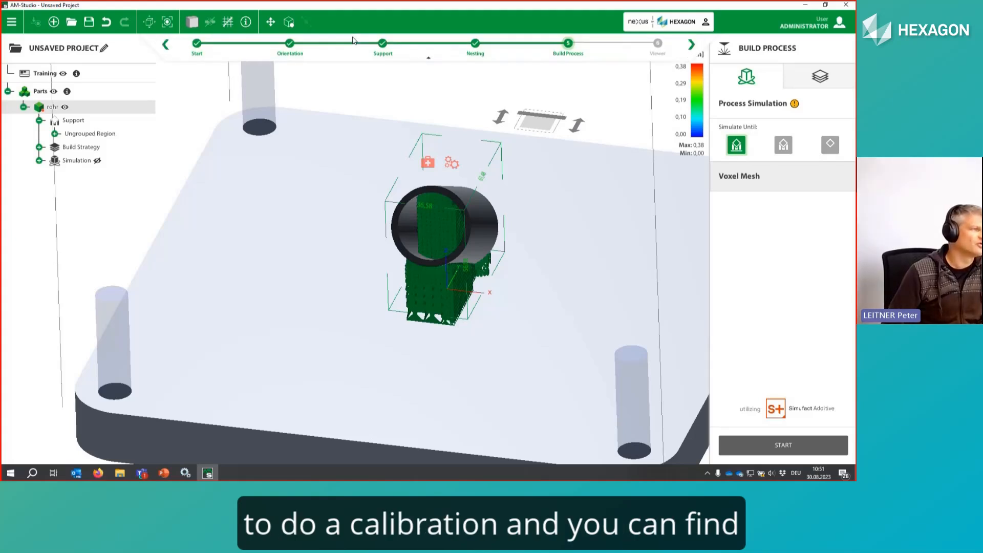
pyautogui.click(290, 43)
pyautogui.rightClick(304, 343)
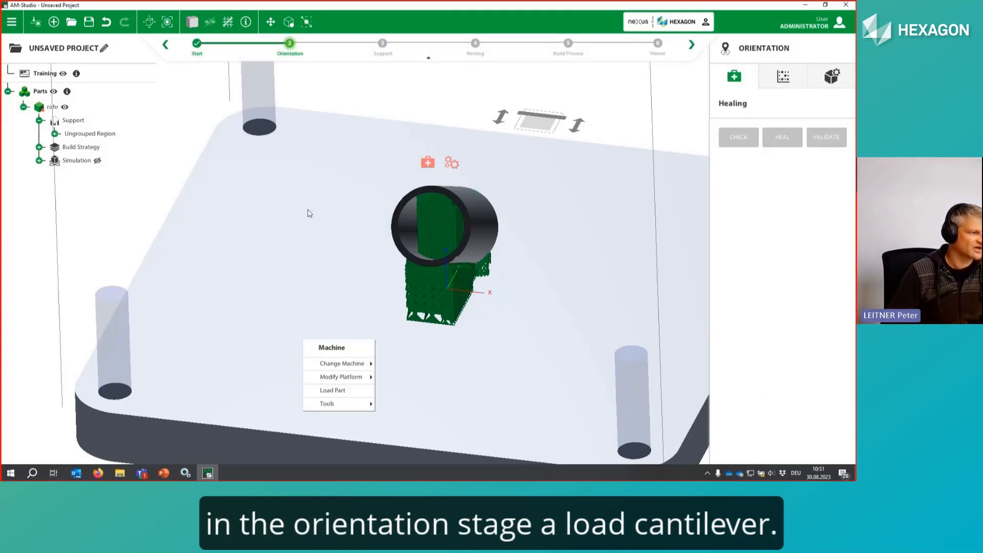
pyautogui.click(348, 404)
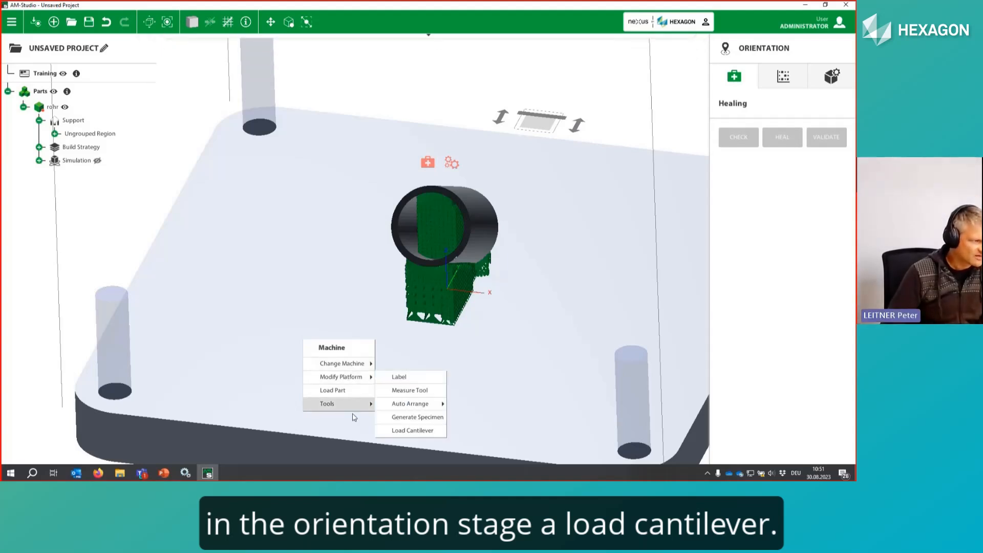
pyautogui.click(414, 431)
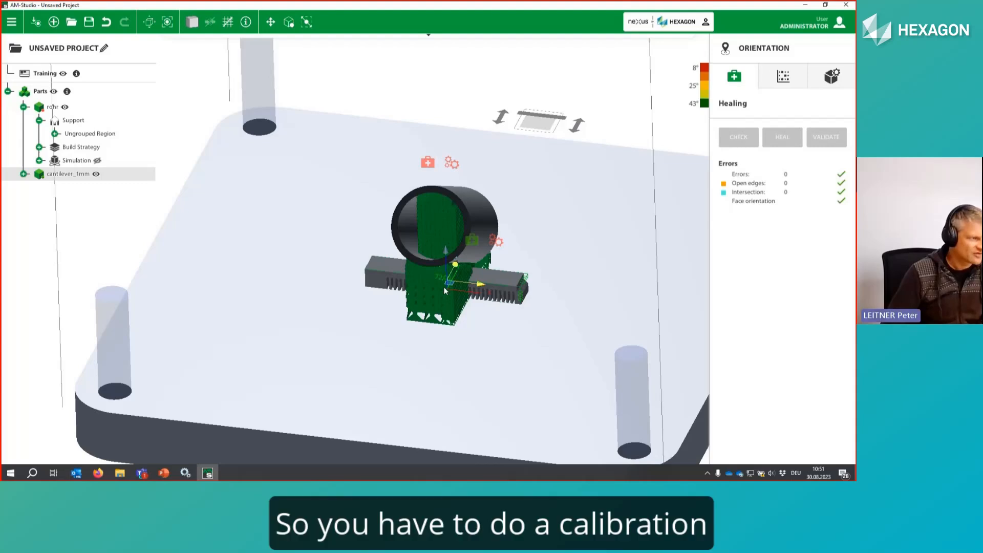
pyautogui.moveTo(298, 380); pyautogui.dragTo(323, 393)
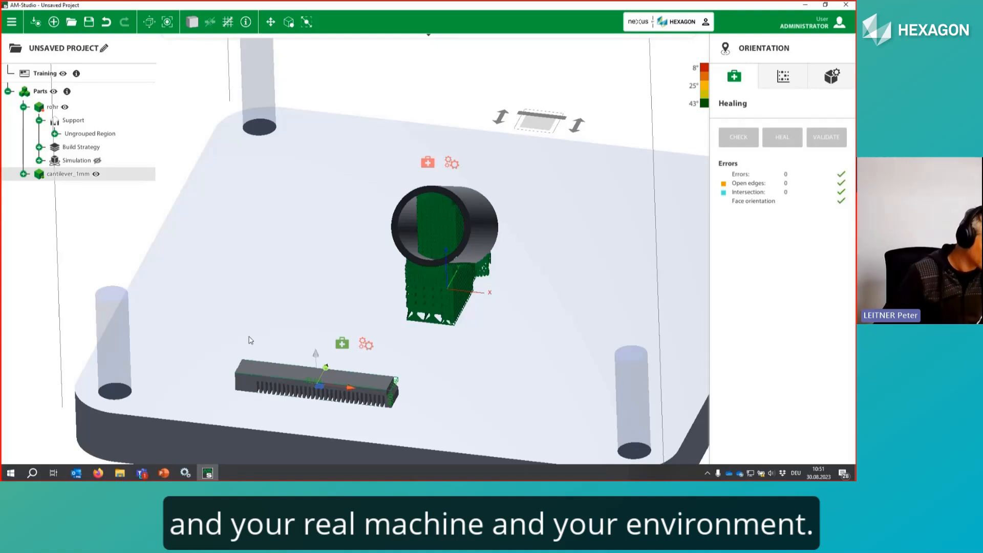
# - Open the Simulation Calibration settings of the SLM 280 machine nicknamed Training
pyautogui.click(11, 21)
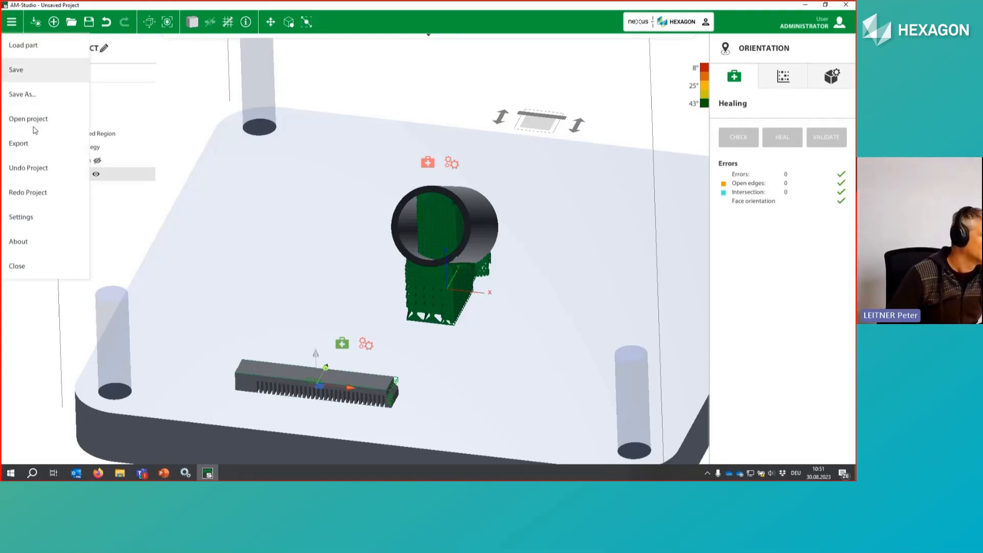
pyautogui.click(21, 218)
pyautogui.click(43, 164)
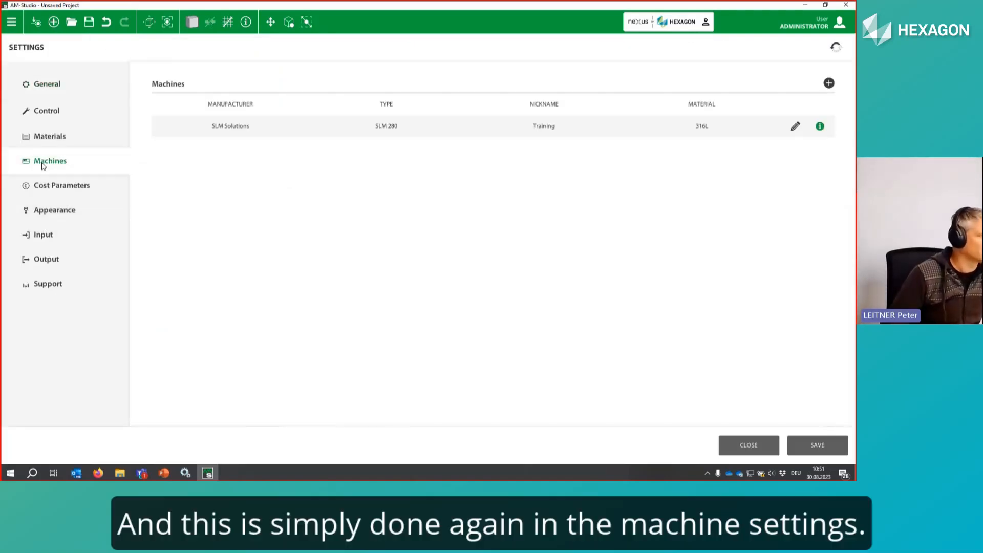
pyautogui.click(796, 127)
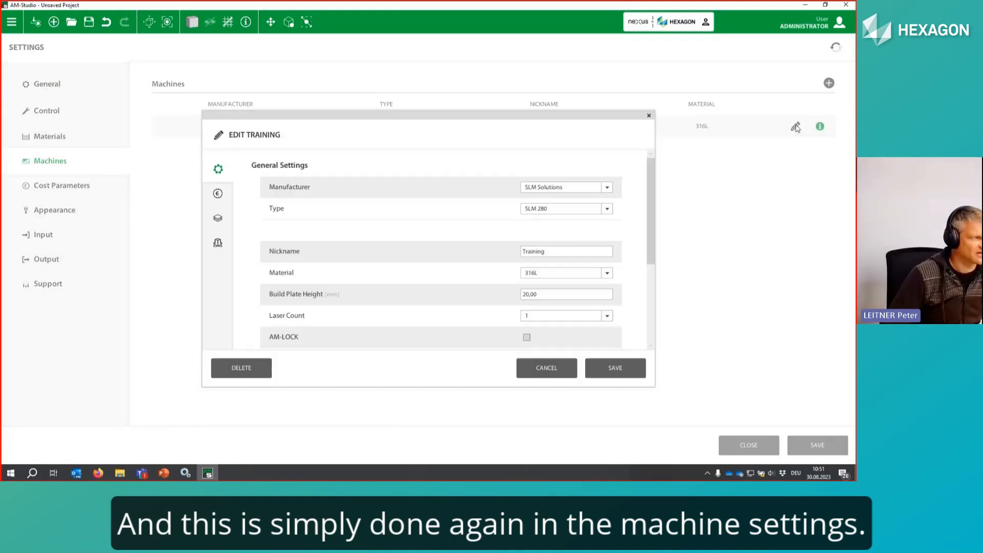
pyautogui.click(217, 243)
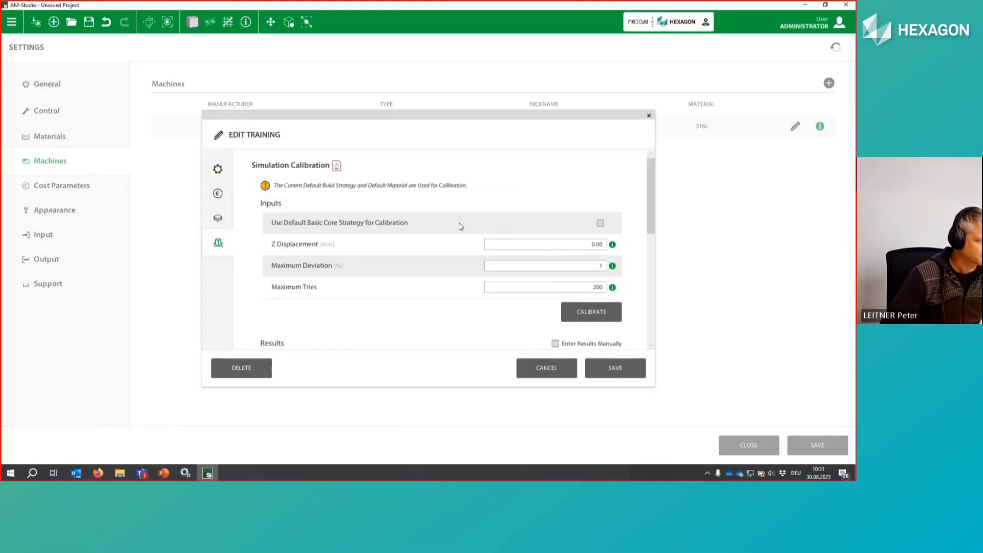
# - Open the Simulation Calibration Guideline PDF and read through its instructions on loading cantilevers and assigning build strategies
pyautogui.click(336, 167)
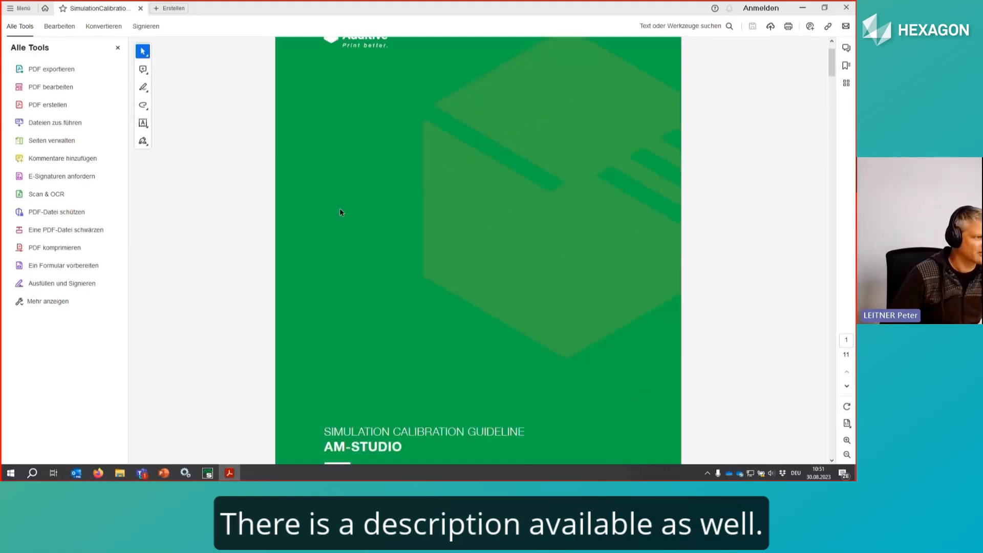
pyautogui.scroll(-15, 339, 212)
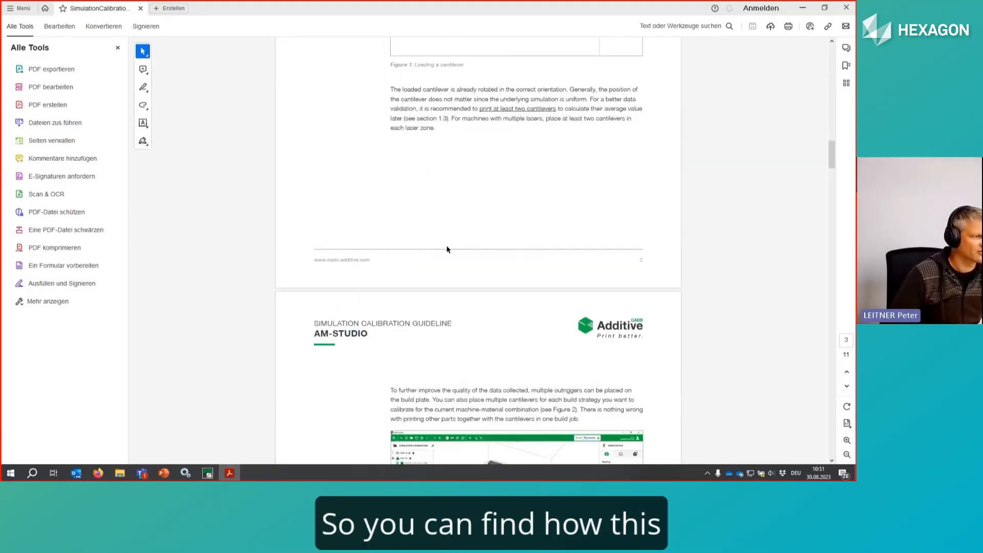
pyautogui.scroll(-12, 441, 250)
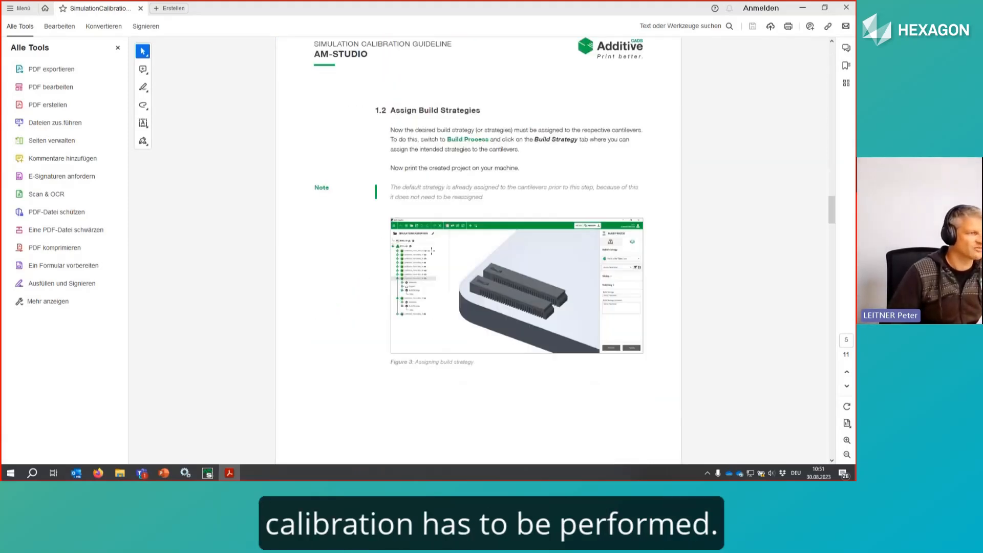
pyautogui.scroll(-7, 433, 250)
pyautogui.scroll(4, 434, 248)
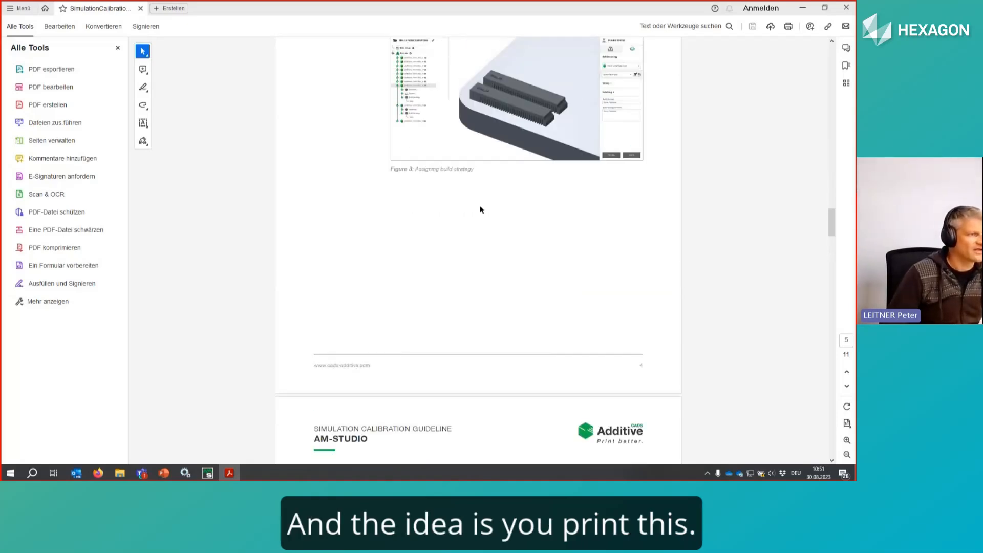
# - Read the guideline's Cut-off and Measurement section through to the Max. Z Displacement label in Figure 7
pyautogui.scroll(3, 480, 210)
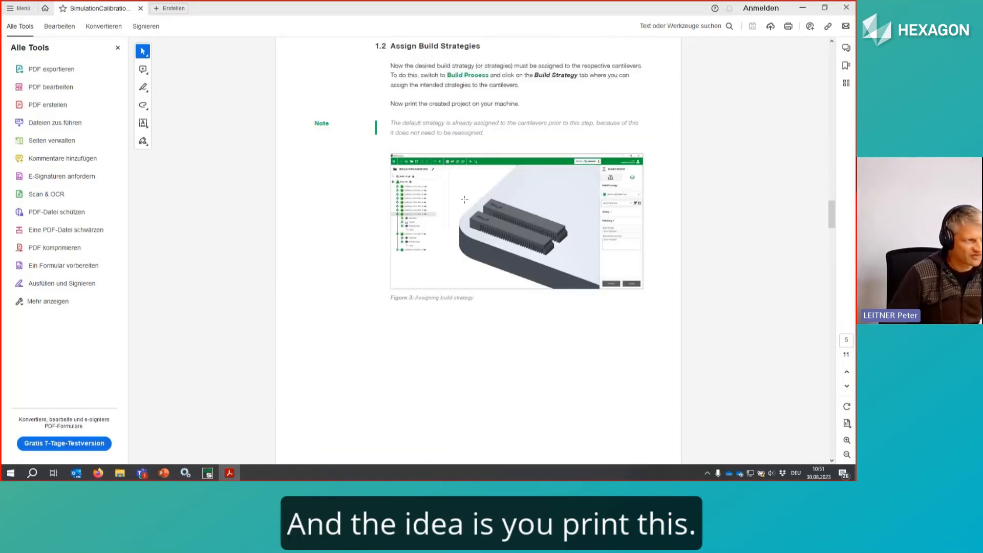
pyautogui.scroll(-4, 497, 232)
pyautogui.scroll(-8, 497, 232)
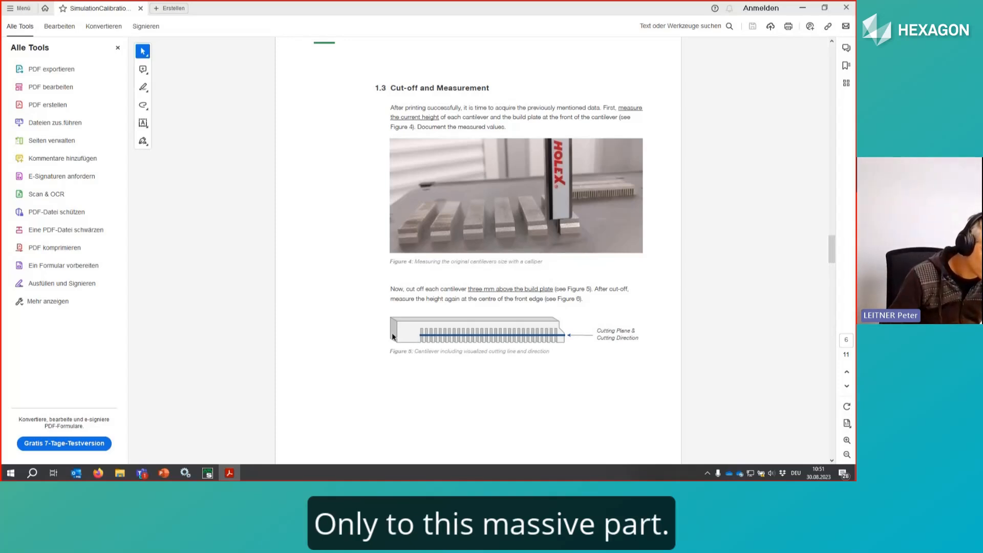
pyautogui.scroll(-10, 461, 333)
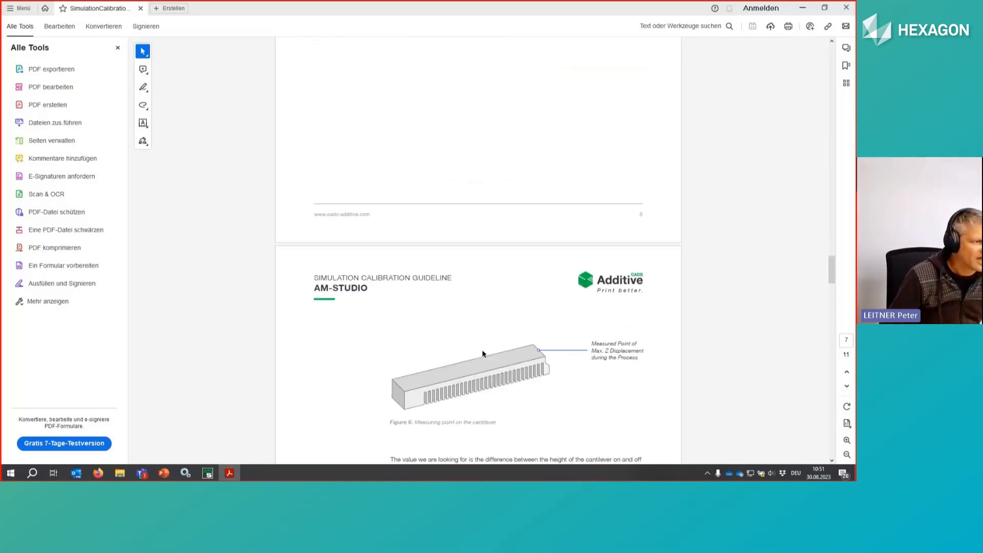
pyautogui.scroll(-3, 500, 358)
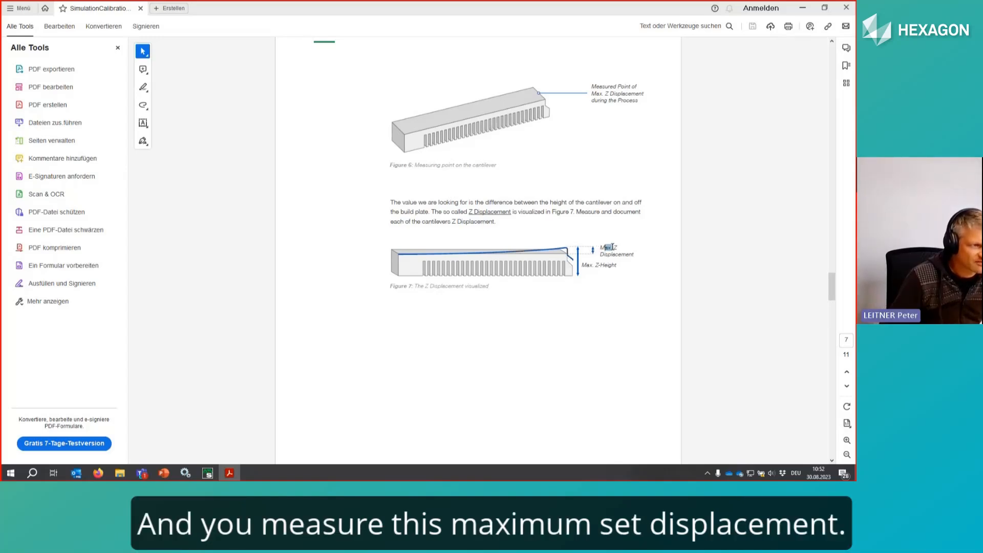
pyautogui.moveTo(613, 247); pyautogui.dragTo(635, 252)
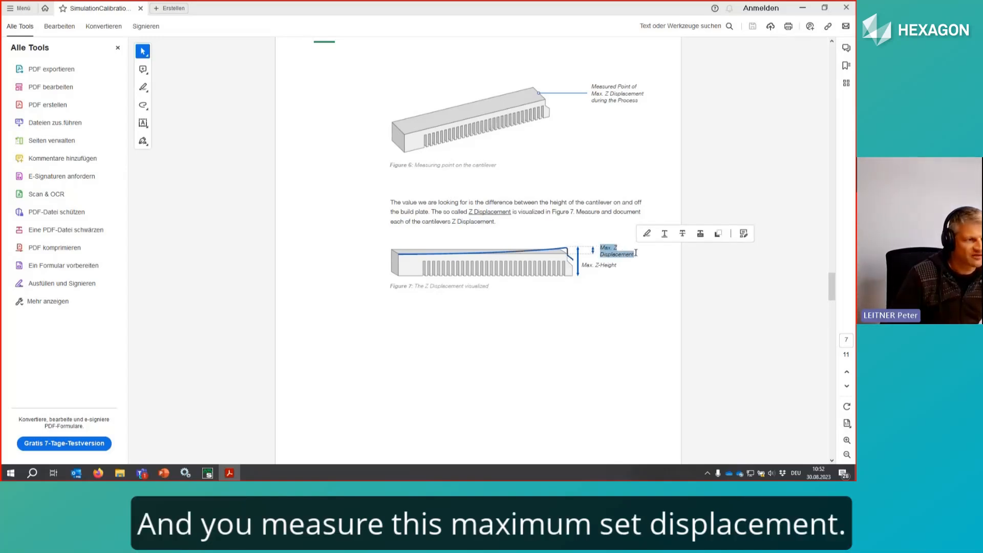
# - Review the caliper measurement in Figure 4 against the Z displacement in Figure 7, and read on to the Calibration in AM-Studio chapter
pyautogui.scroll(10, 560, 274)
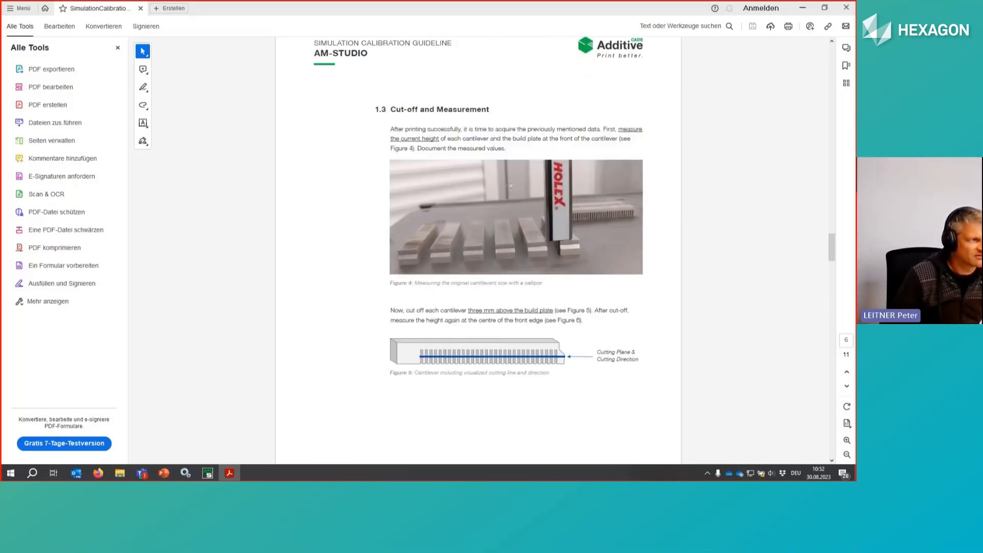
pyautogui.moveTo(414, 283); pyautogui.dragTo(486, 283)
pyautogui.click(567, 216)
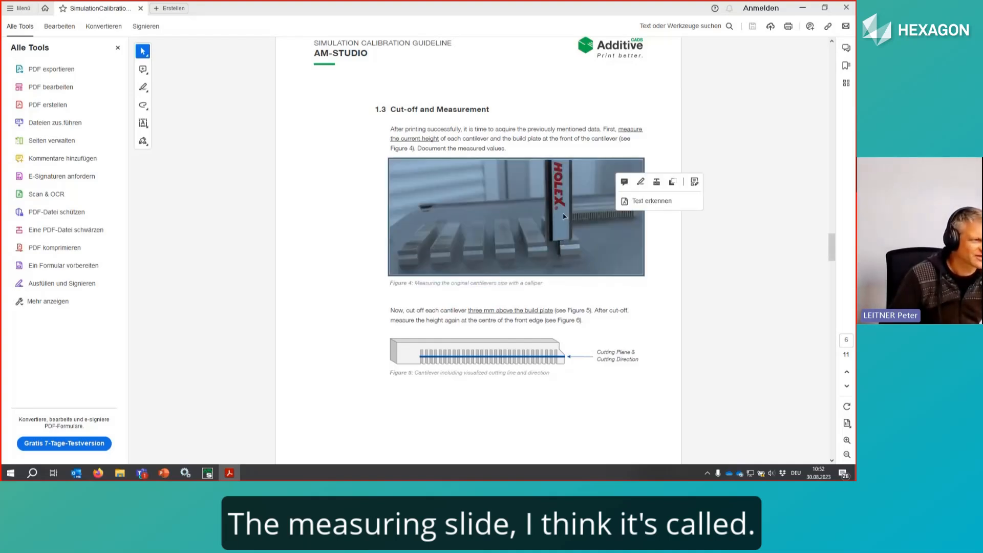
pyautogui.click(677, 241)
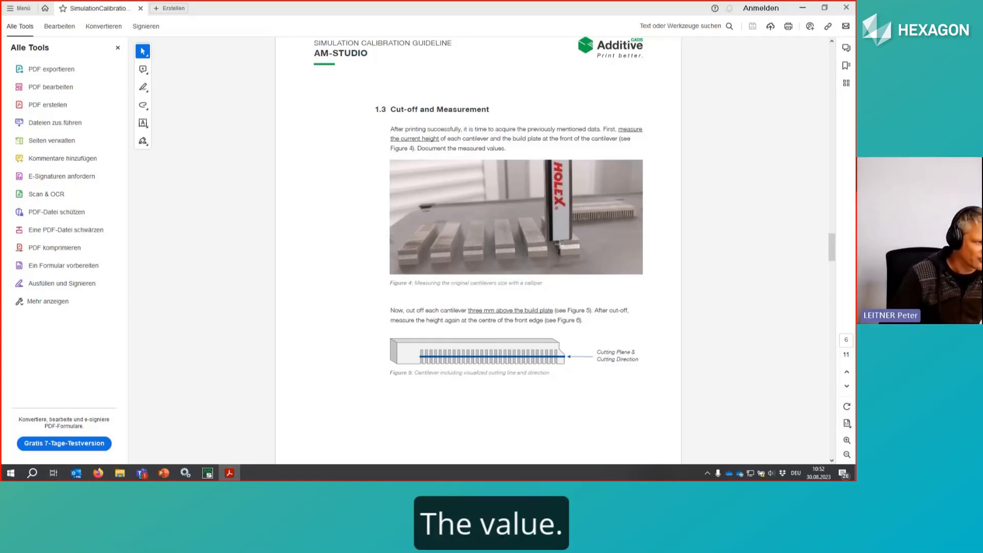
pyautogui.scroll(-3, 562, 247)
pyautogui.scroll(-10, 563, 249)
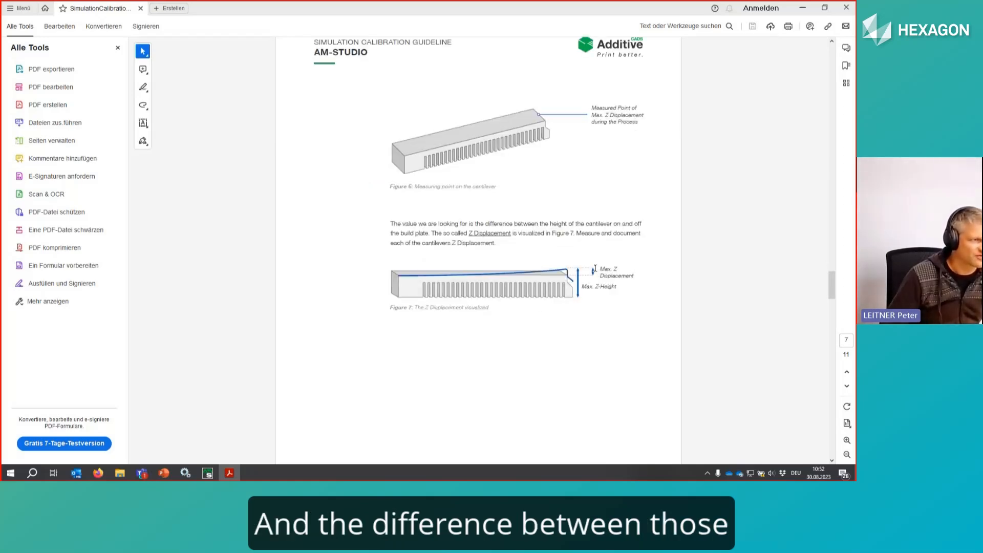
pyautogui.moveTo(609, 273); pyautogui.dragTo(637, 276)
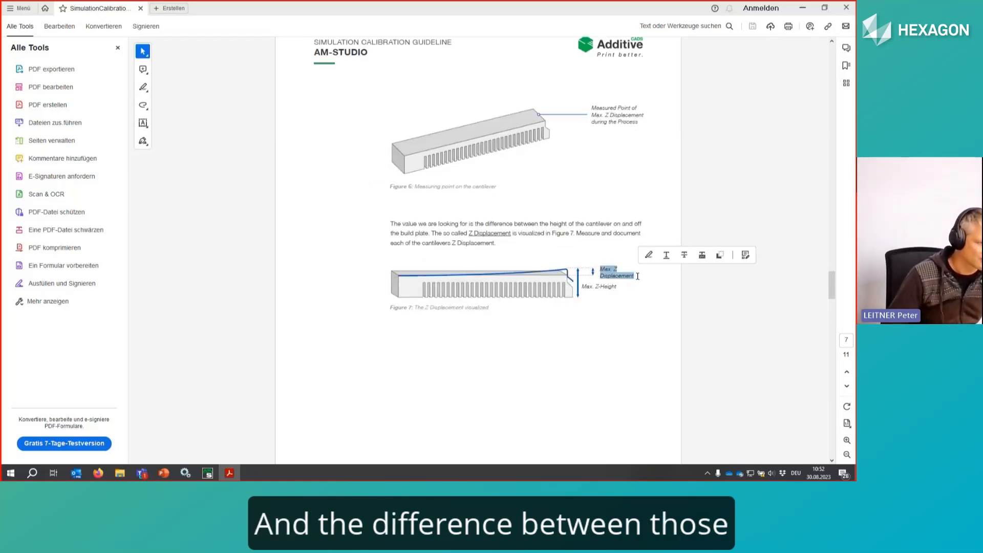
pyautogui.scroll(-7, 606, 279)
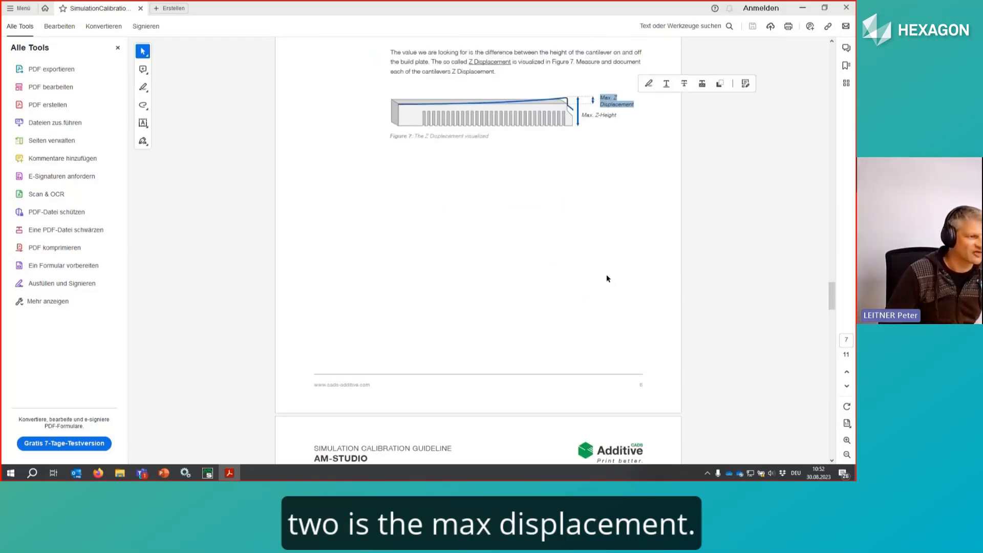
pyautogui.scroll(-3, 509, 297)
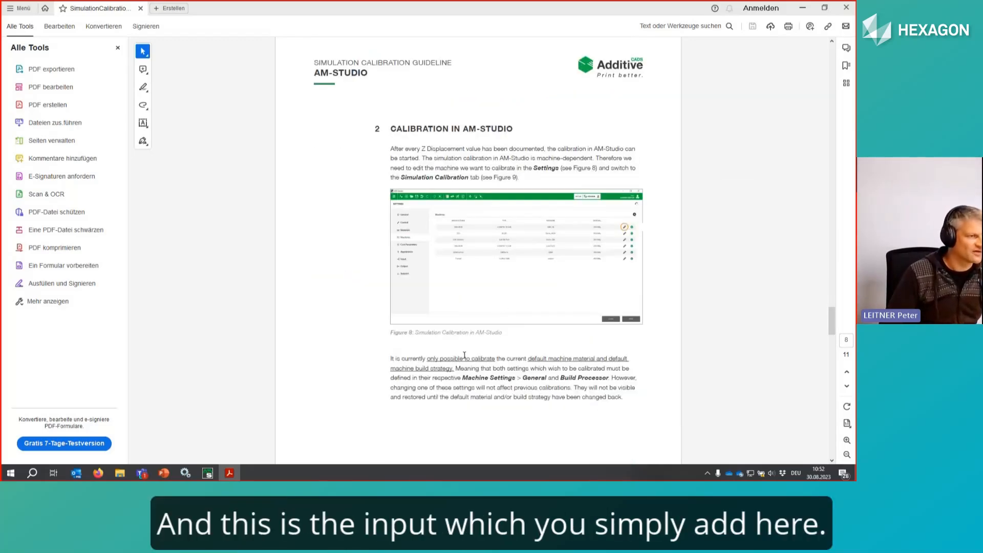
# - Switch back to AM-Studio, set the Z Displacement to 1 mm in the Simulation Calibration settings, and start the calibration
pyautogui.click(208, 473)
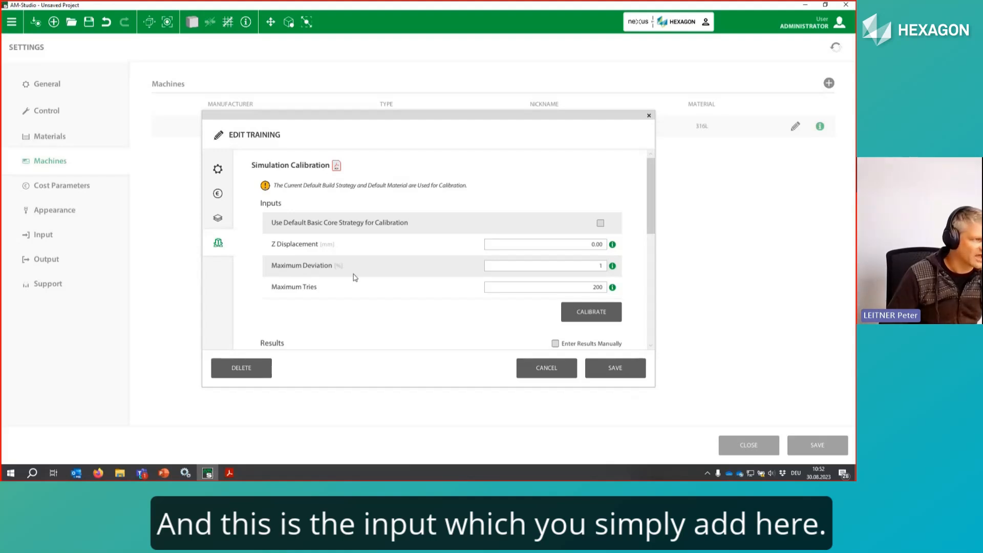
pyautogui.click(578, 244)
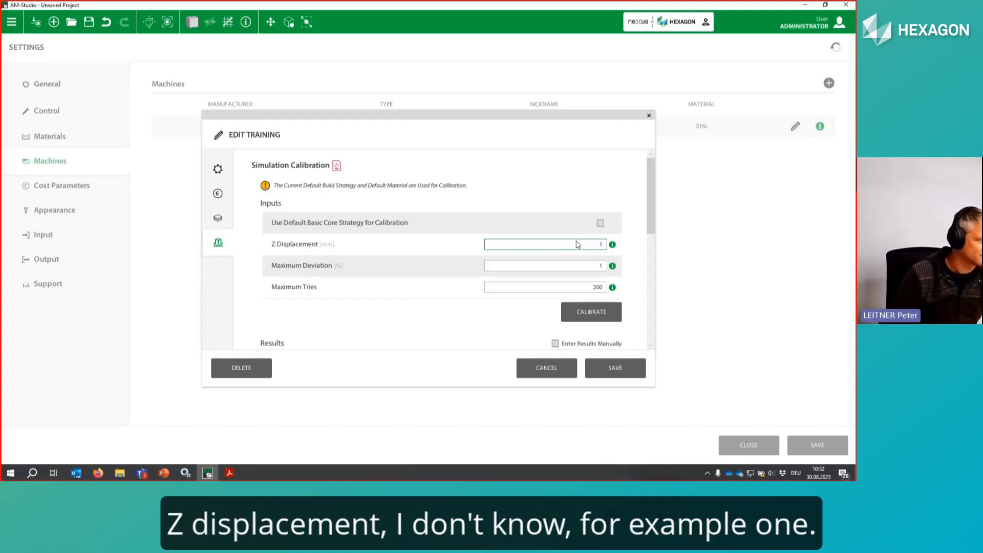
pyautogui.scroll(-1, 512, 259)
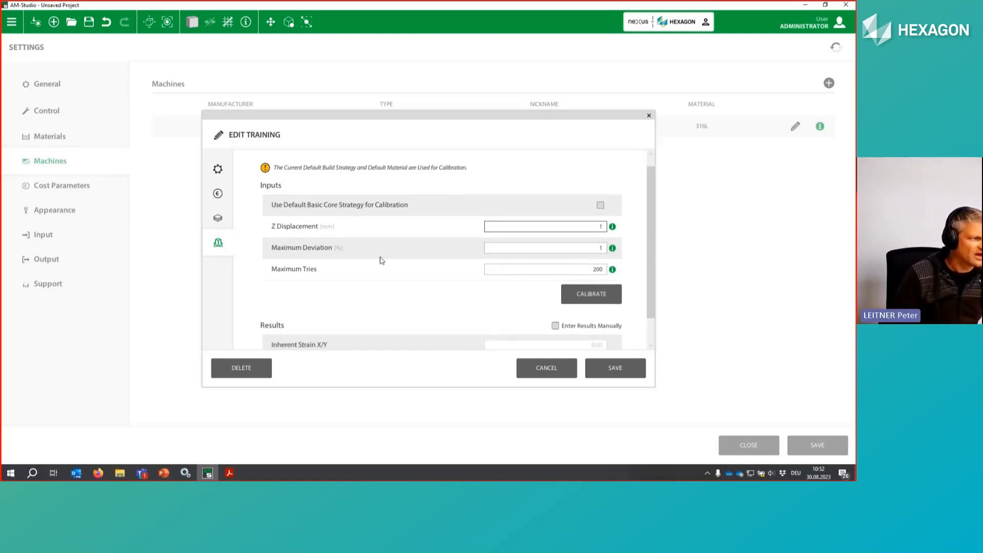
pyautogui.click(576, 292)
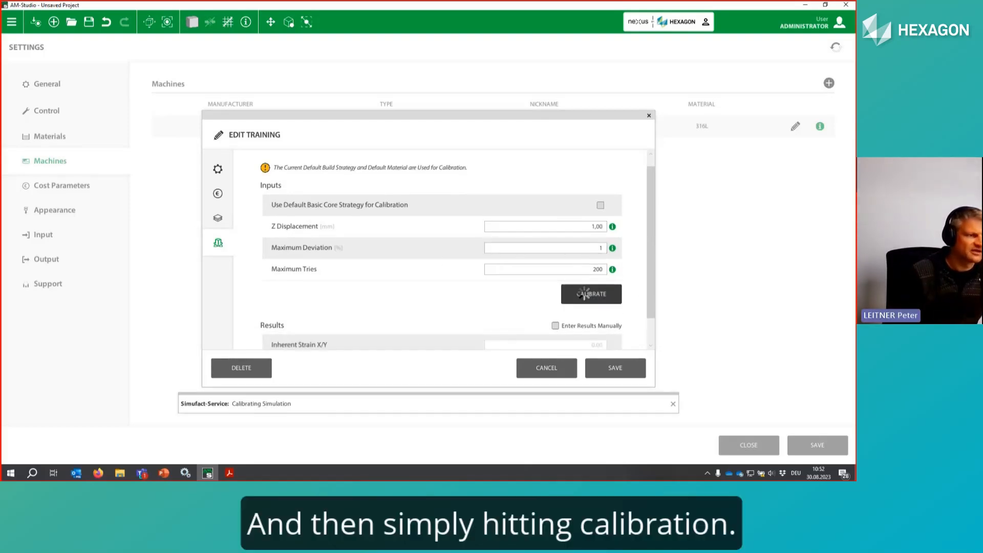